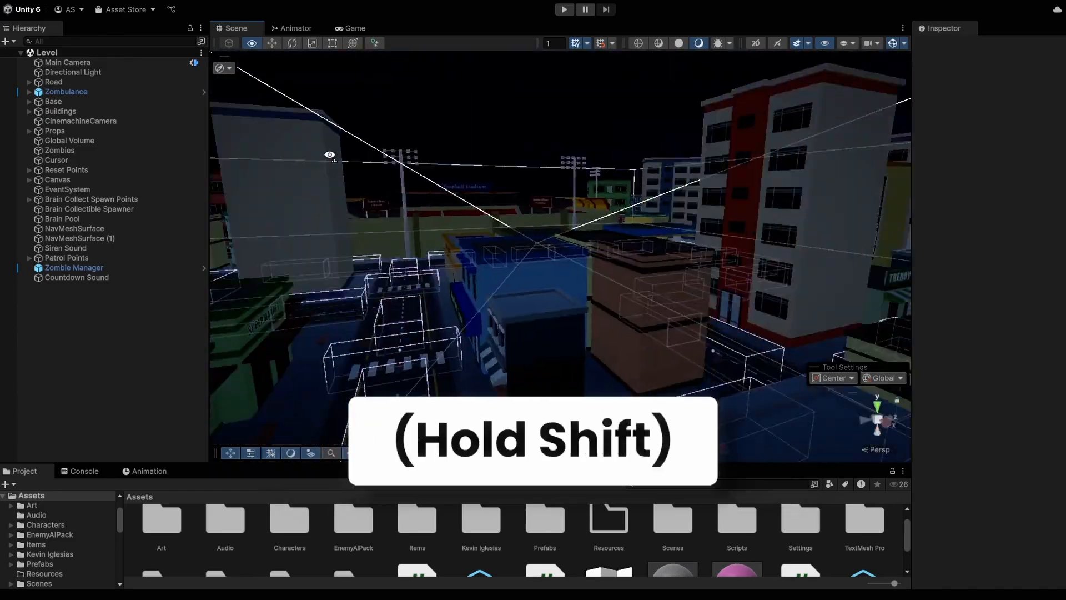
# Step: Fly through the zombie city Level to look around
pyautogui.keyDown('shift'); pyautogui.moveTo(275, 159); pyautogui.dragTo(509, 307, button='right'); pyautogui.keyUp('shift')
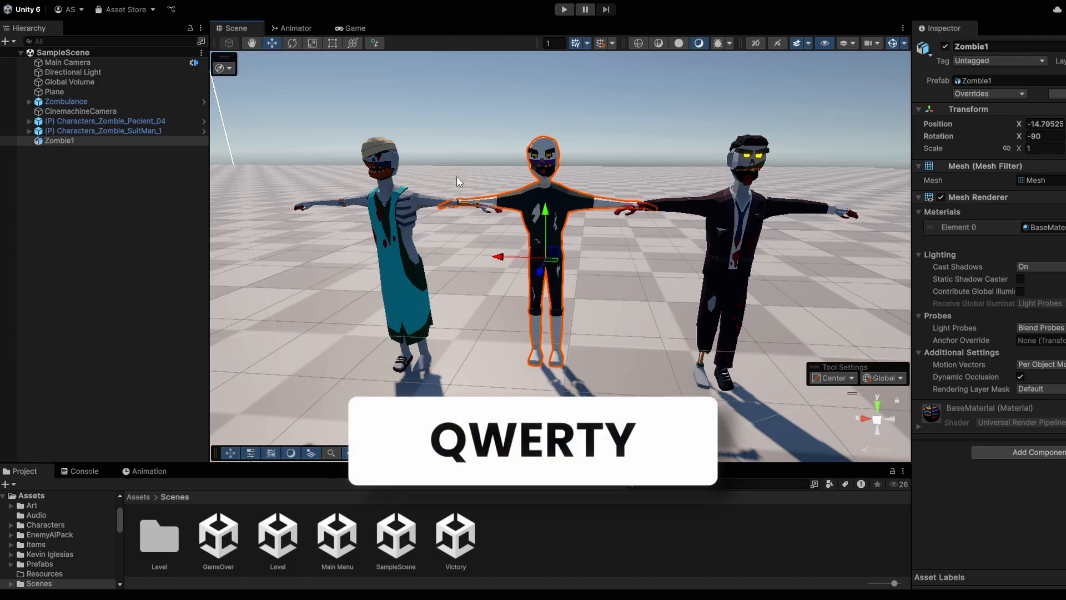
# Step: Pan the view, slide Zombie1 forward, tilt it, and scale it up slightly
pyautogui.press('q')
pyautogui.moveTo(457, 175); pyautogui.dragTo(595, 164)
pyautogui.moveTo(483, 251); pyautogui.dragTo(494, 238)
pyautogui.press('e')
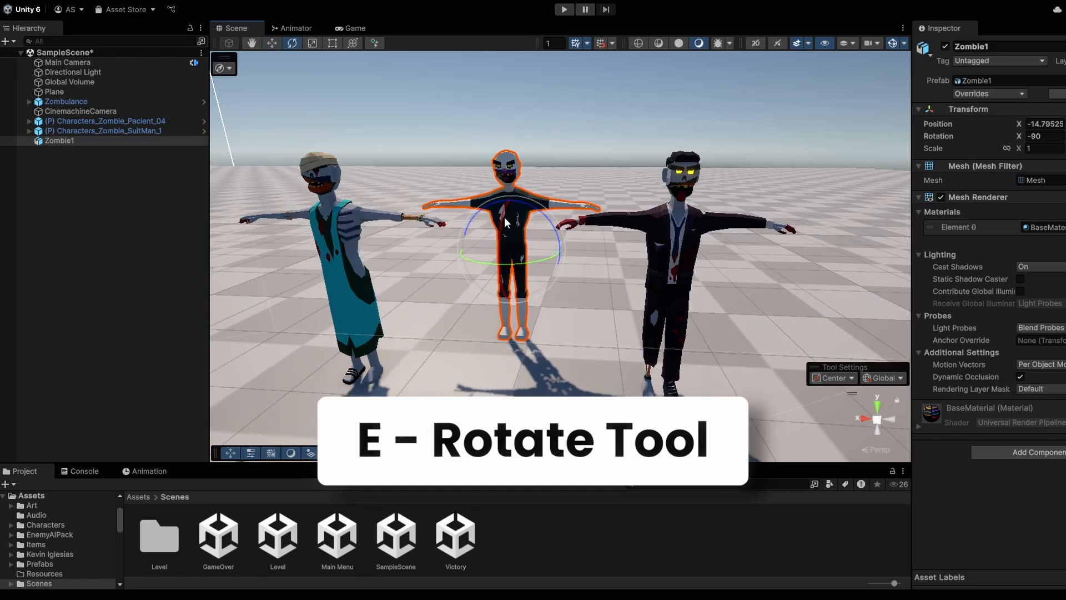
pyautogui.moveTo(496, 257); pyautogui.dragTo(495, 262)
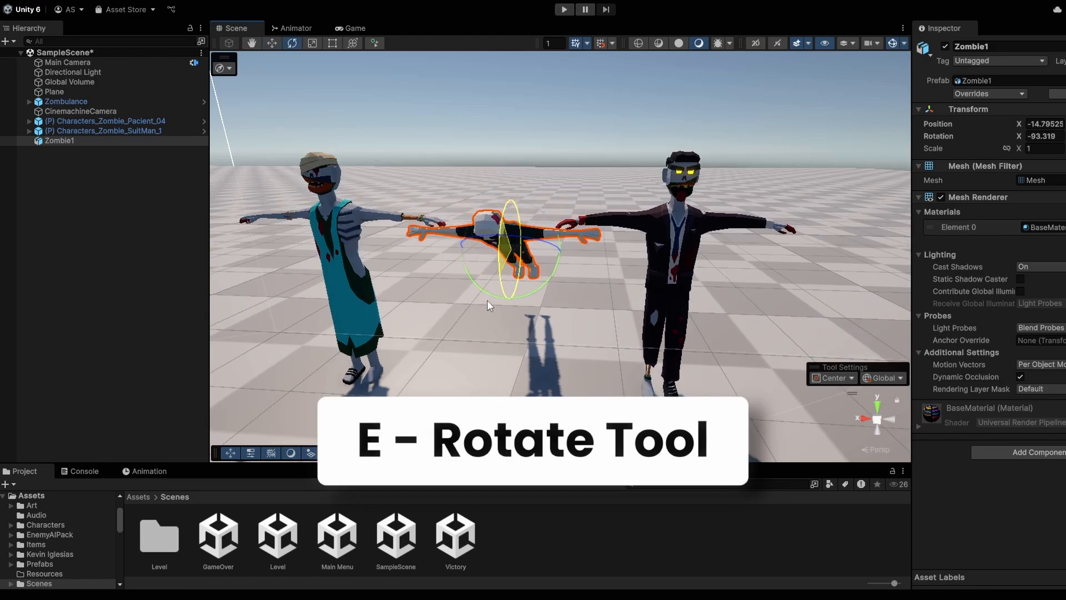
pyautogui.press('r')
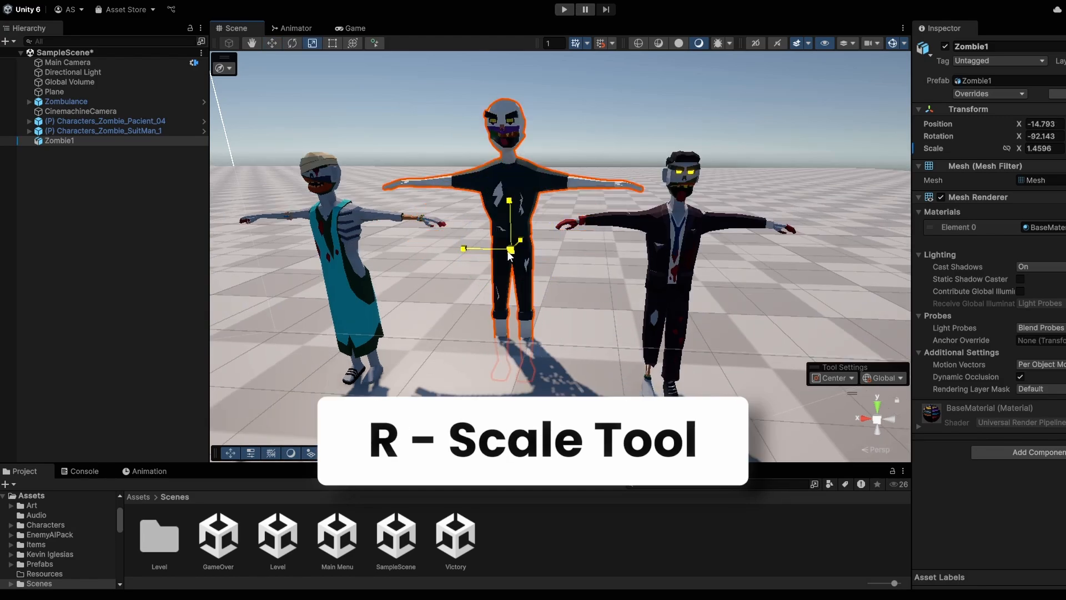
pyautogui.moveTo(488, 253)
pyautogui.mouseDown()
pyautogui.moveTo(491, 244)
pyautogui.moveTo(489, 258)
pyautogui.mouseUp()
# Step: Stretch Zombie1 taller with the Rect tool, then push it back with the combined Transform tool
pyautogui.press('t')
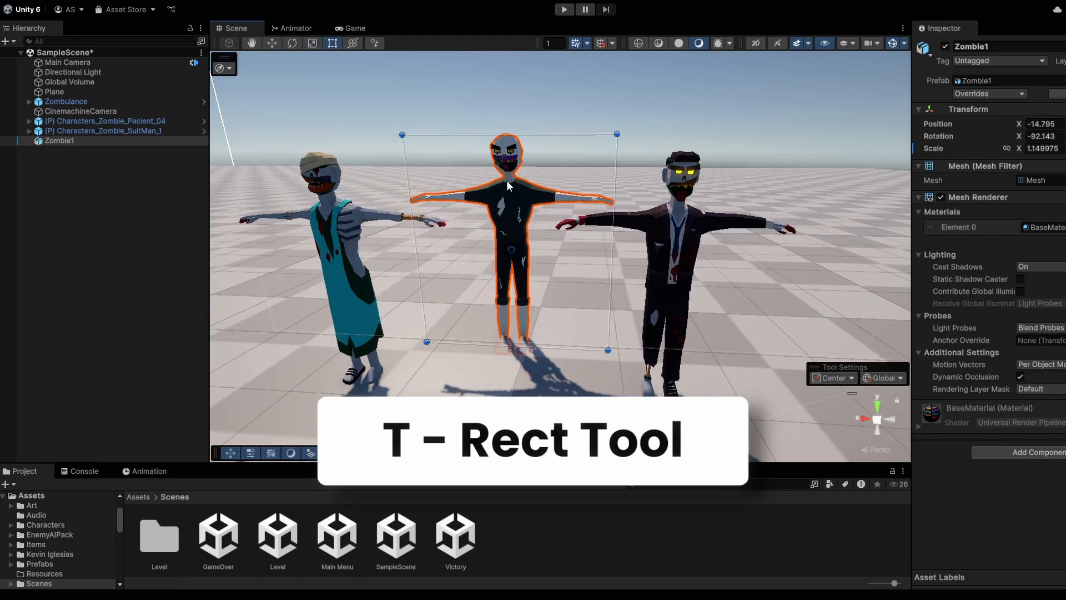
pyautogui.moveTo(518, 136); pyautogui.dragTo(530, 75)
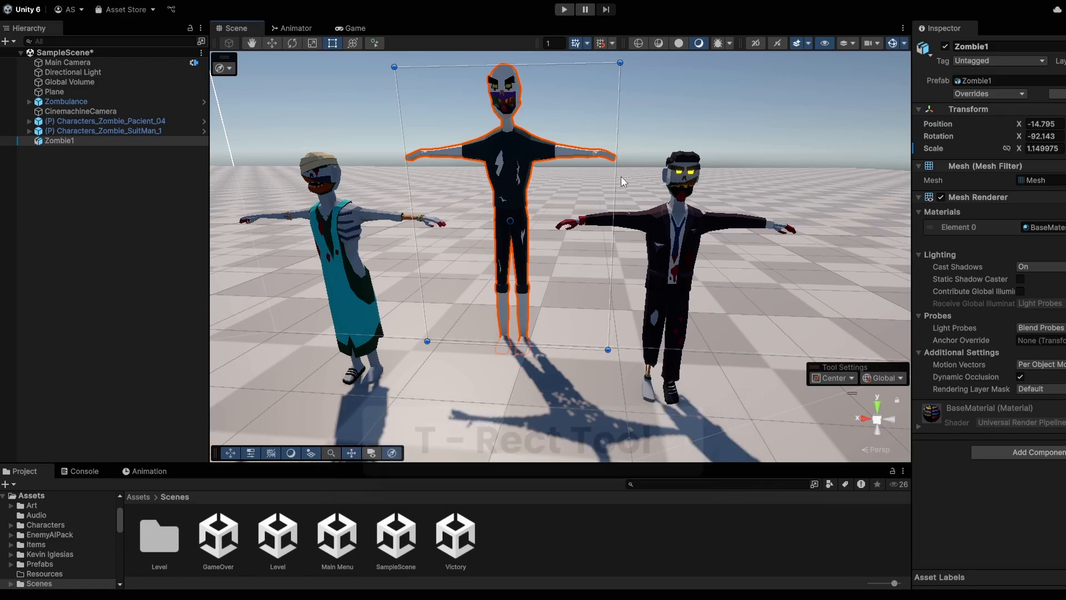
pyautogui.press('y')
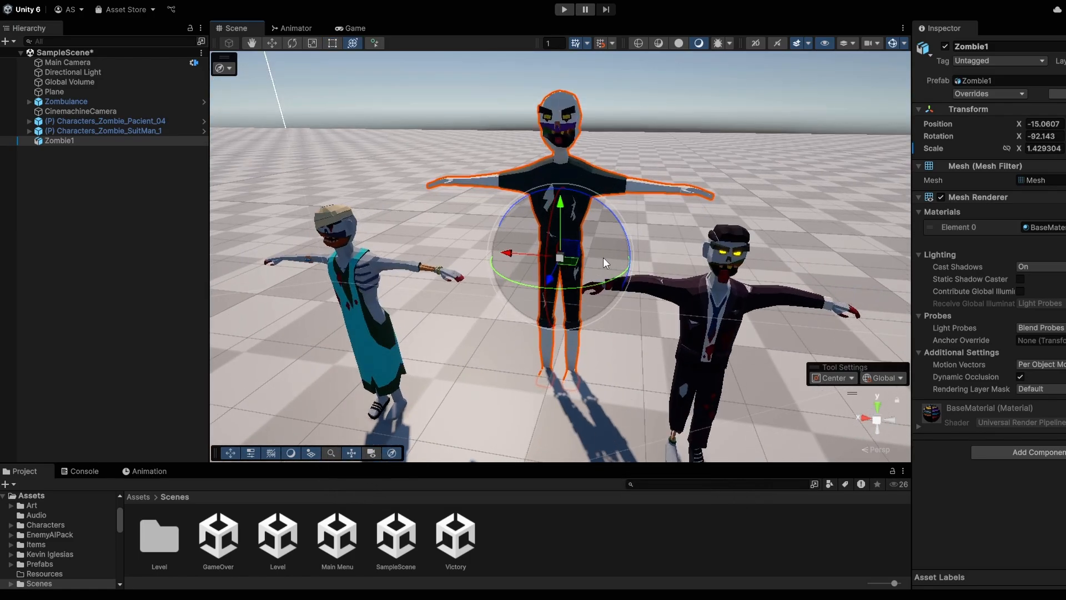
pyautogui.scroll(3, 599, 256)
pyautogui.keyDown('alt'); pyautogui.moveTo(661, 261); pyautogui.dragTo(597, 286); pyautogui.keyUp('alt')
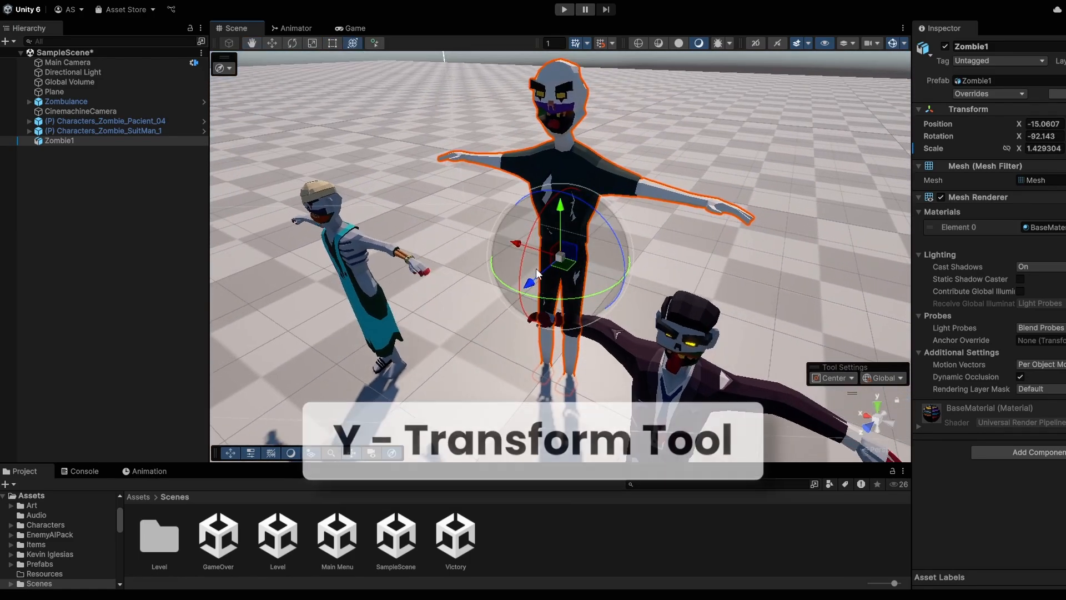
pyautogui.moveTo(535, 277); pyautogui.dragTo(473, 239)
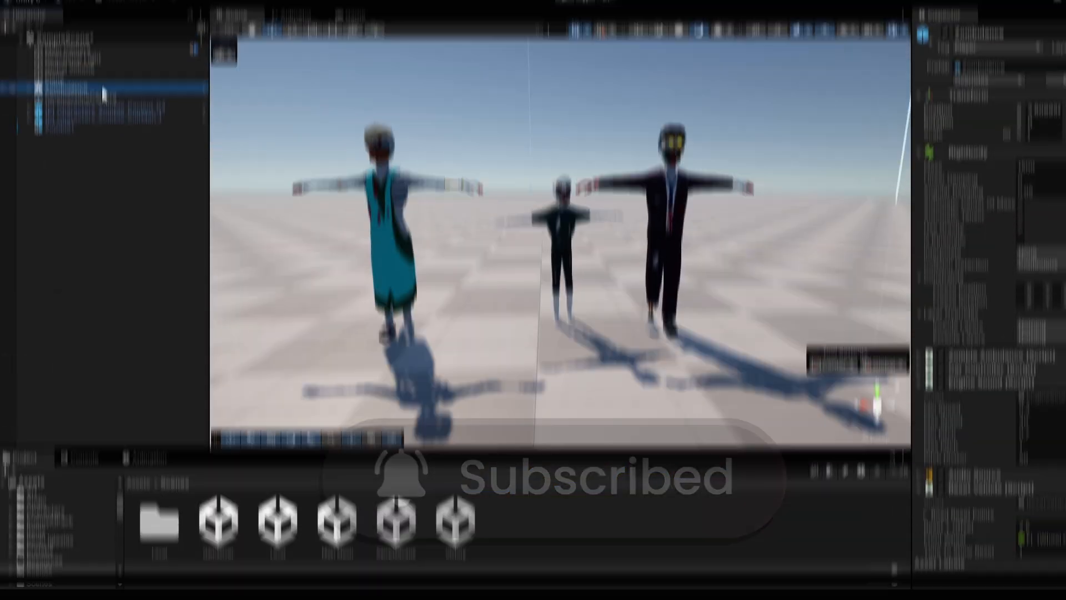
# Step: Frame the Zombulance, then hide and unhide Zombie1
pyautogui.press('f')
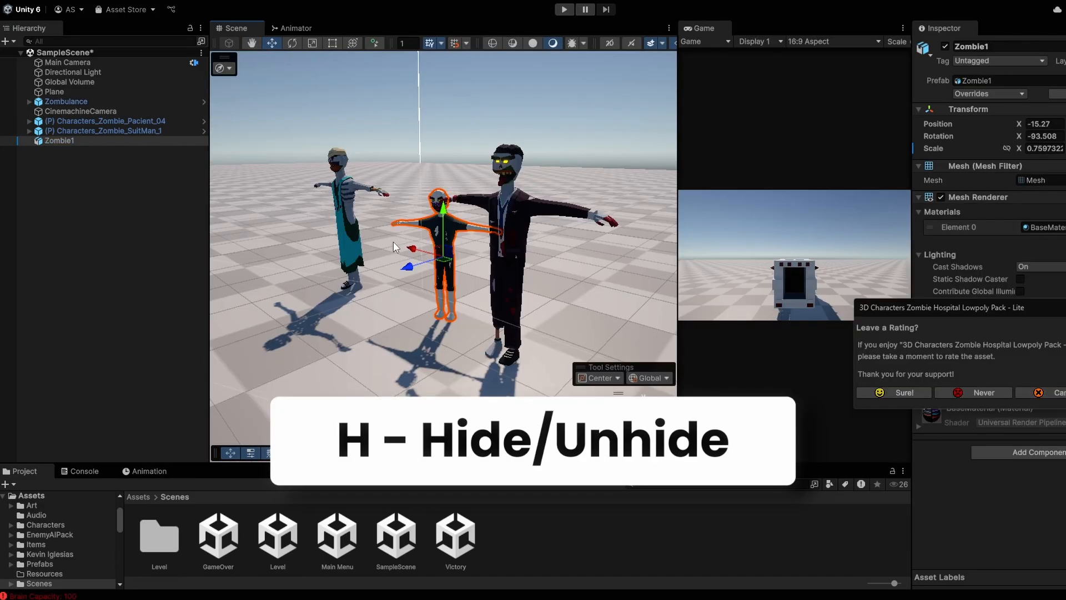
pyautogui.press('h')
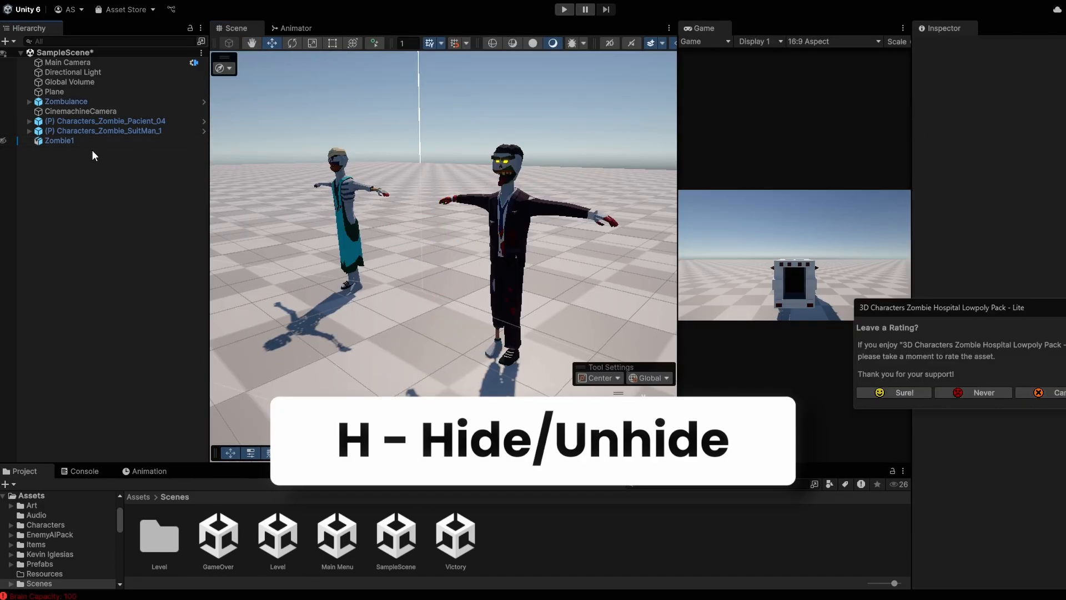
pyautogui.click(80, 142)
pyautogui.press('h')
pyautogui.press('h')
pyautogui.press('h')
pyautogui.press('h')
pyautogui.press('h')
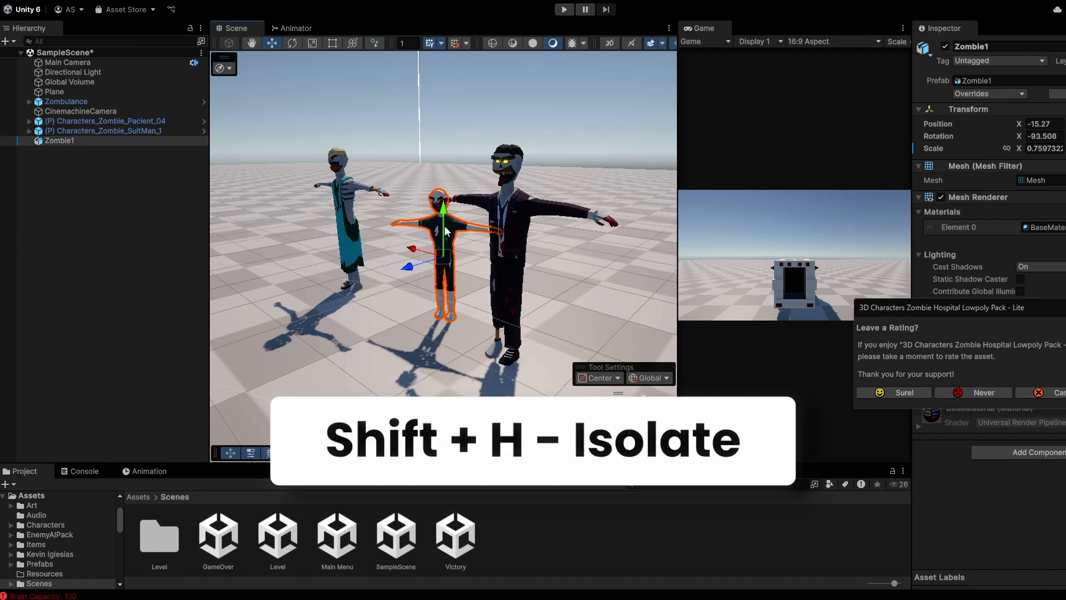
# Step: Isolate Zombie1, frame it, exit isolation, and switch handles to Pivot
pyautogui.hotkey('shift', 'h')
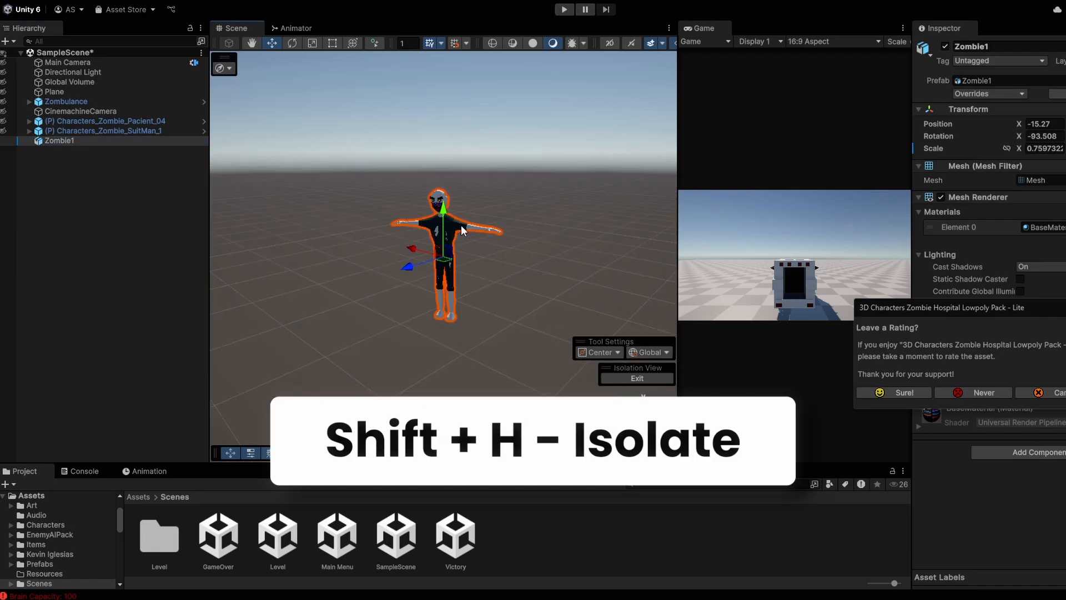
pyautogui.press('f')
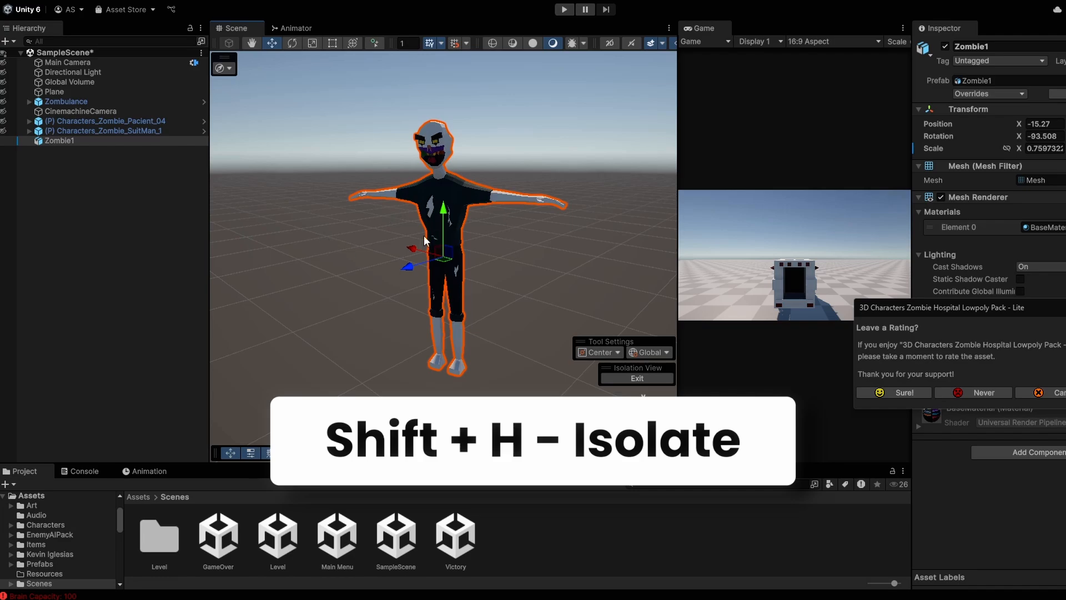
pyautogui.hotkey('shift', 'h')
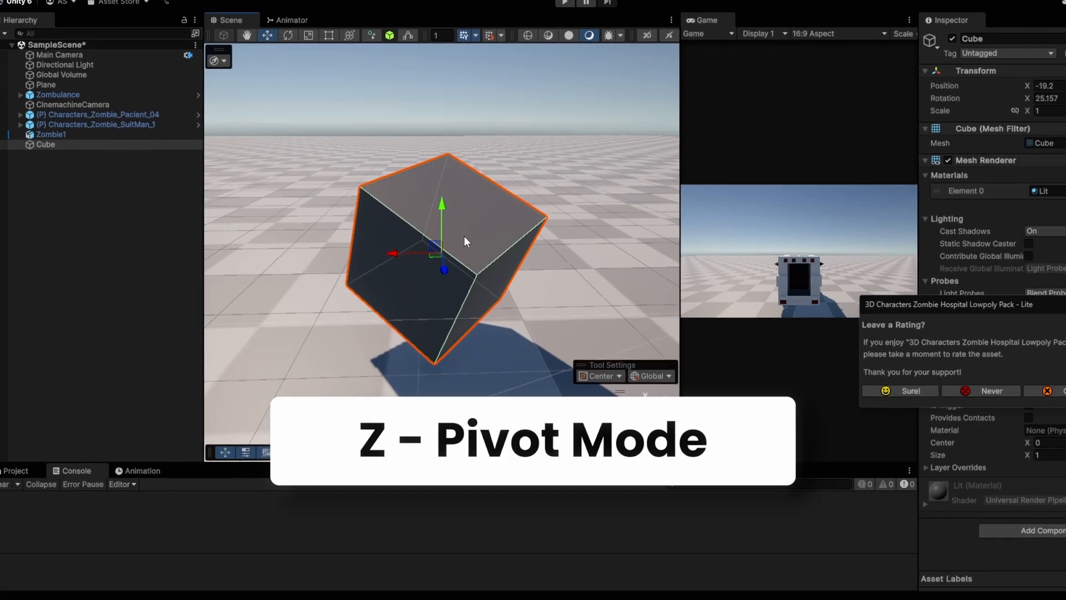
pyautogui.press('z')
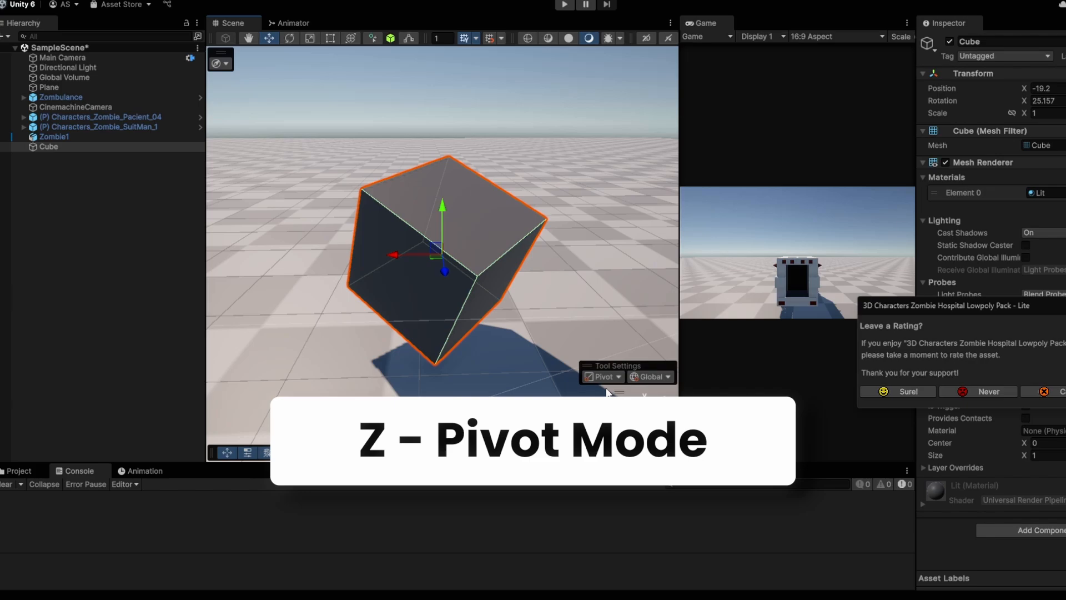
# Step: Switch handles to Local, slide the cube along its forward axis, and grid-snap Zombie1 in whole units
pyautogui.press('x')
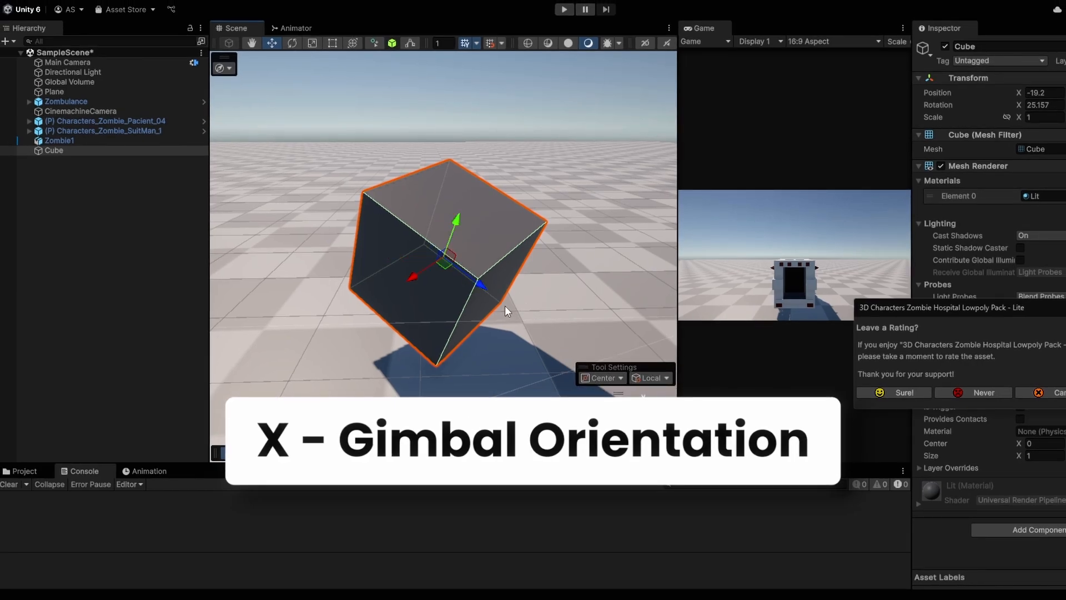
pyautogui.moveTo(481, 285); pyautogui.dragTo(392, 290)
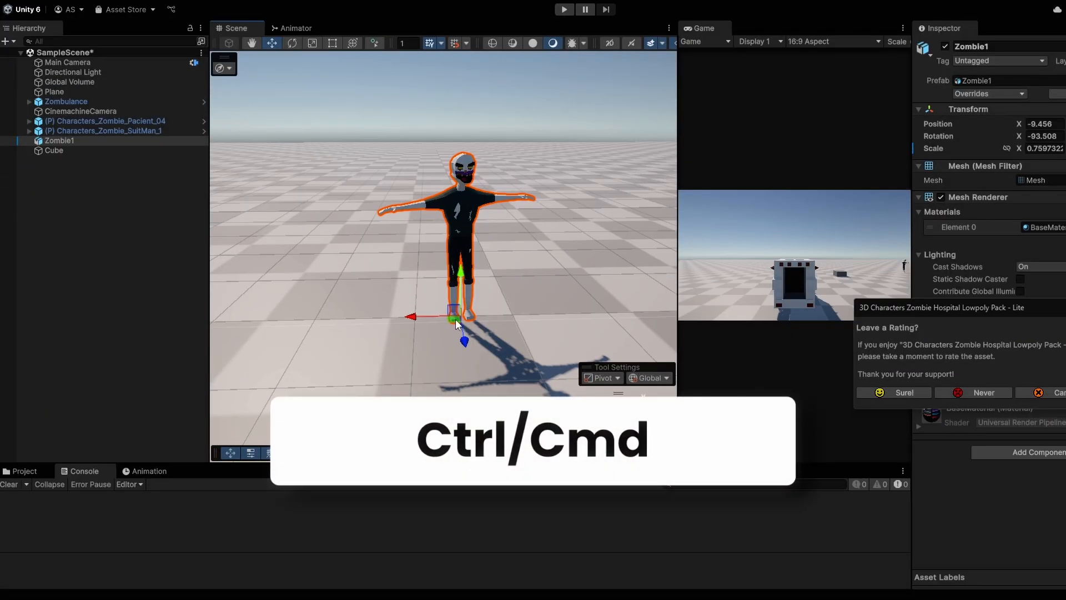
pyautogui.keyDown('ctrl'); pyautogui.moveTo(456, 324); pyautogui.dragTo(539, 290); pyautogui.keyUp('ctrl')
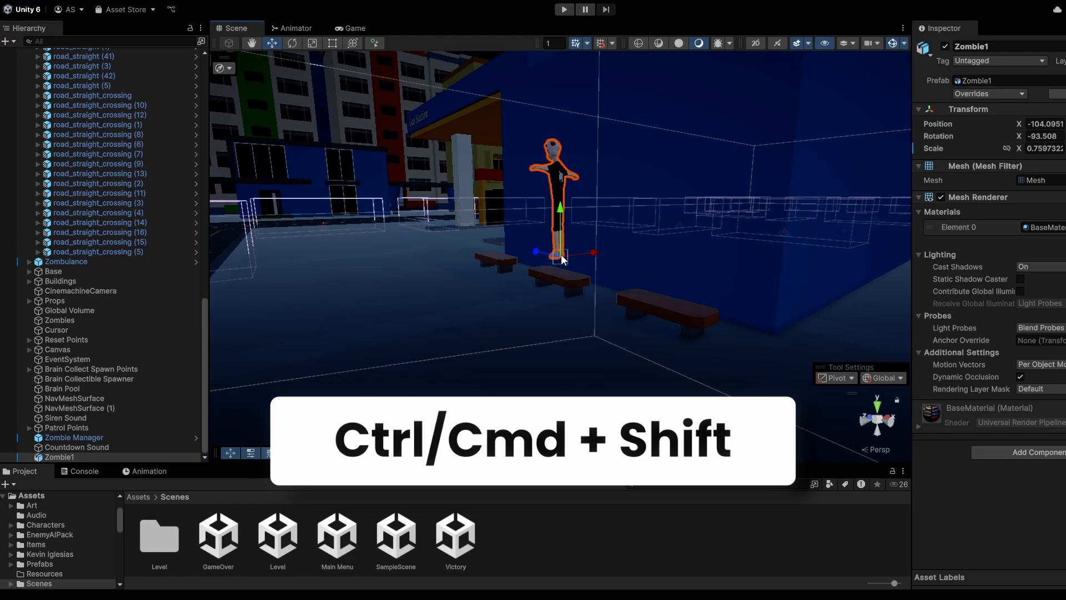
# Step: Surface-snap Zombie1 onto the bench, vertex-snap road_straight (17) to a neighbour's corner, then select base (66)
pyautogui.keyDown('ctrl'); pyautogui.keyDown('shift'); pyautogui.moveTo(561, 255); pyautogui.dragTo(520, 343); pyautogui.keyUp('shift'); pyautogui.keyUp('ctrl')
pyautogui.keyDown('ctrl'); pyautogui.keyDown('shift'); pyautogui.moveTo(554, 269); pyautogui.dragTo(550, 271); pyautogui.keyUp('shift'); pyautogui.keyUp('ctrl')
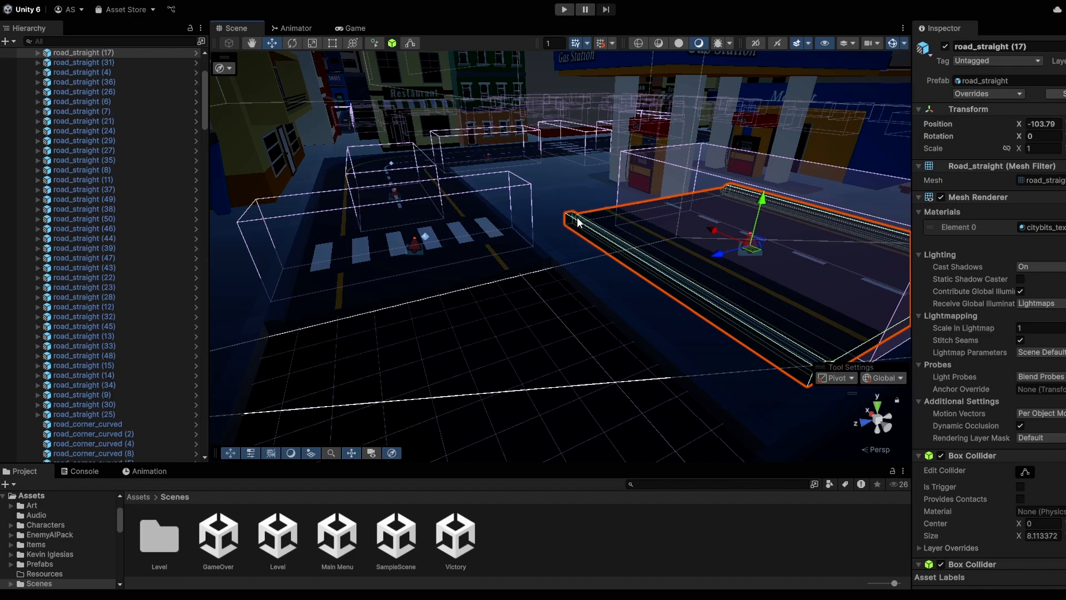
pyautogui.press('v')
pyautogui.moveTo(578, 221); pyautogui.dragTo(255, 328)
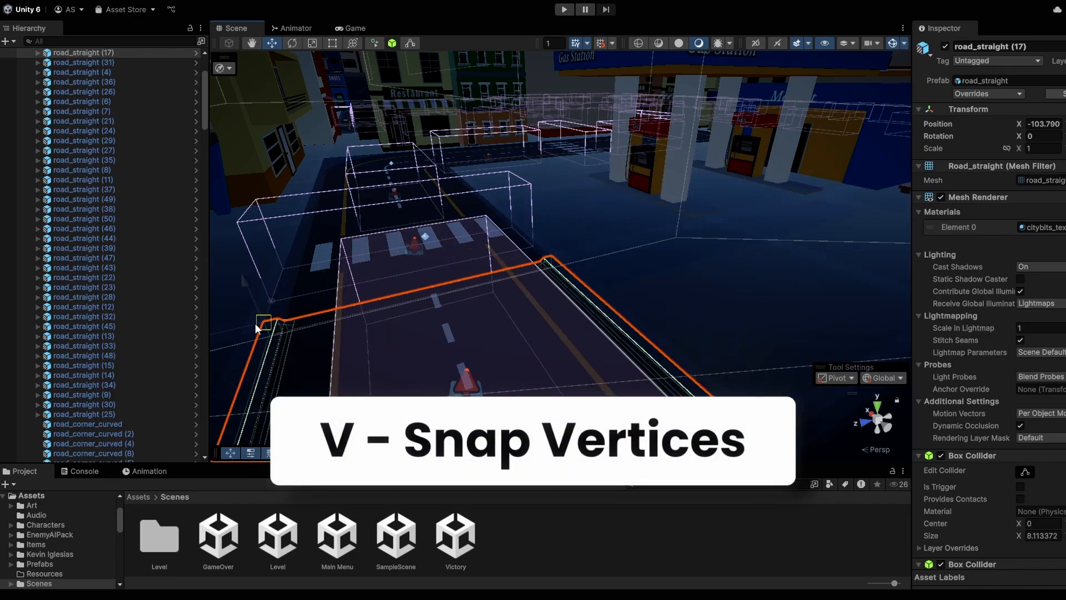
pyautogui.click(622, 238)
pyautogui.keyDown('alt'); pyautogui.moveTo(506, 326); pyautogui.dragTo(638, 291); pyautogui.keyUp('alt')
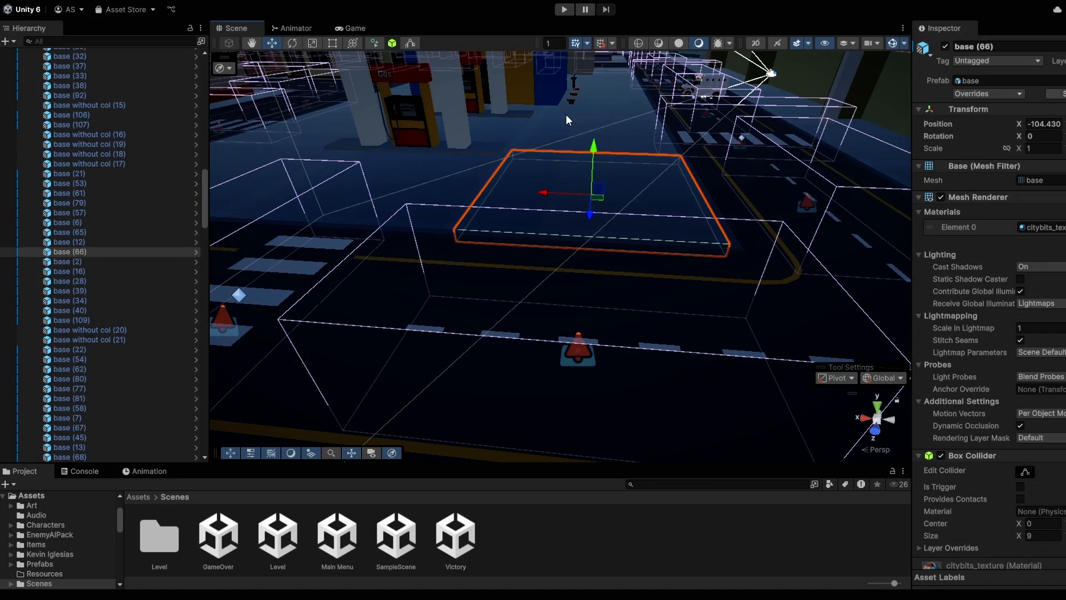
# Step: Start and stop Play mode, then pause and step the game forward two frames
pyautogui.hotkey('ctrl', 'p')
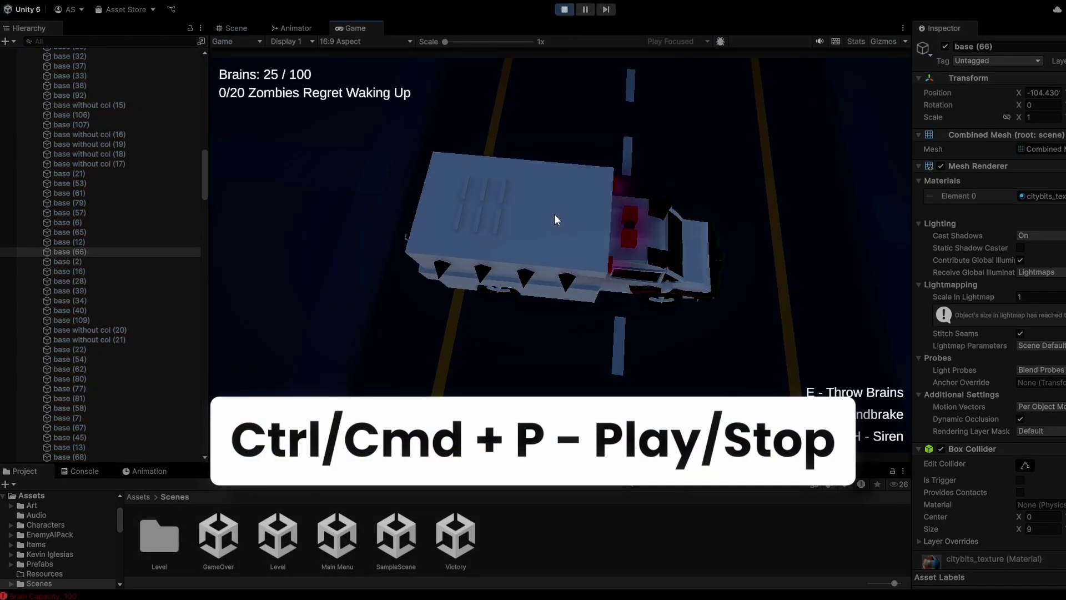
pyautogui.hotkey('ctrl', 'p')
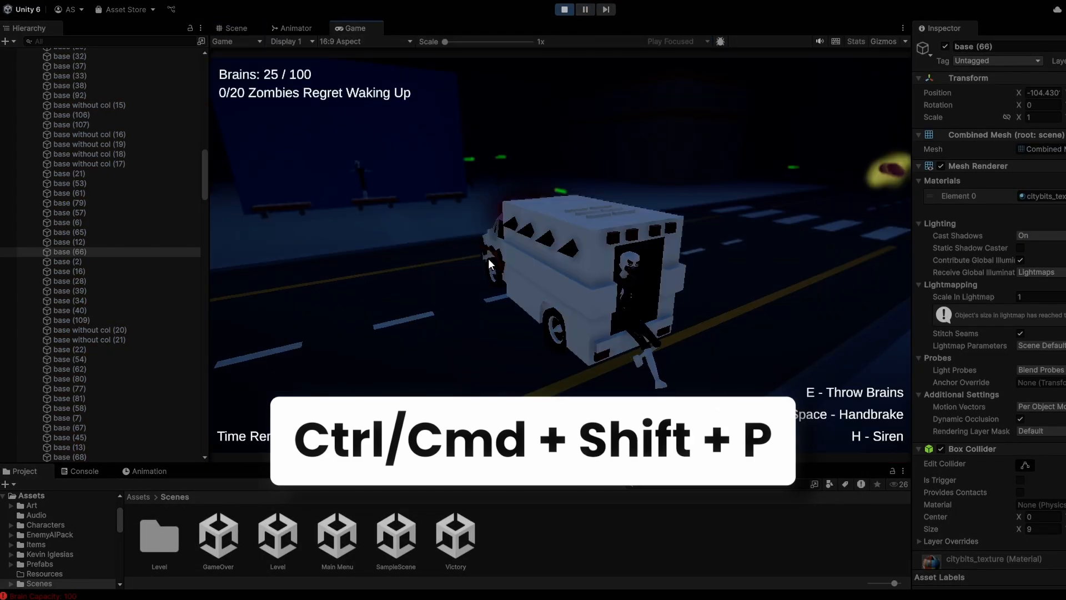
pyautogui.hotkey('ctrl', 'shift', 'p')
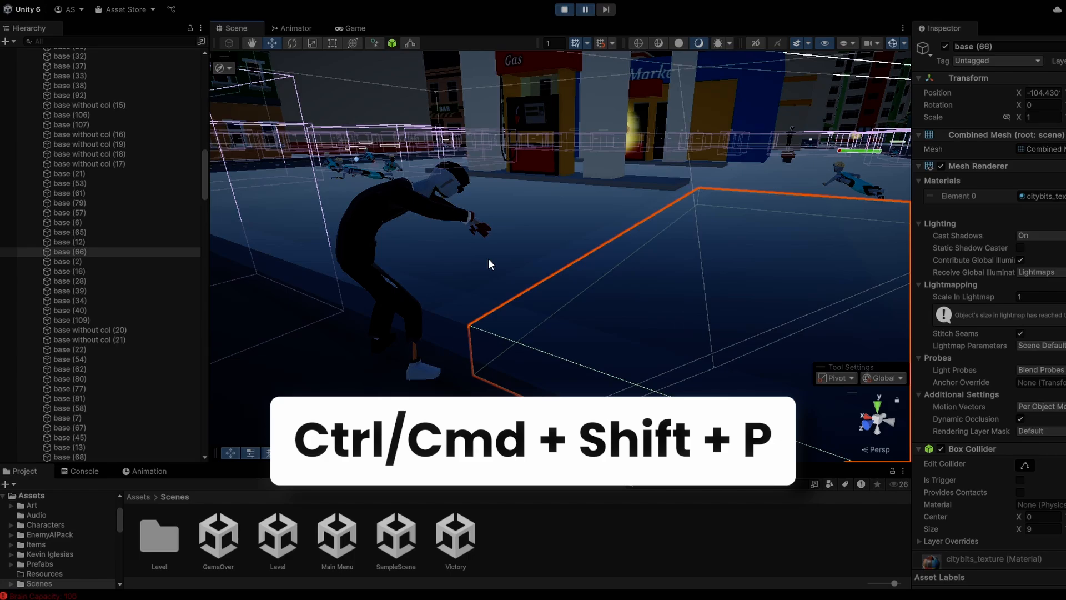
pyautogui.hotkey('ctrl', 'alt', 'p')
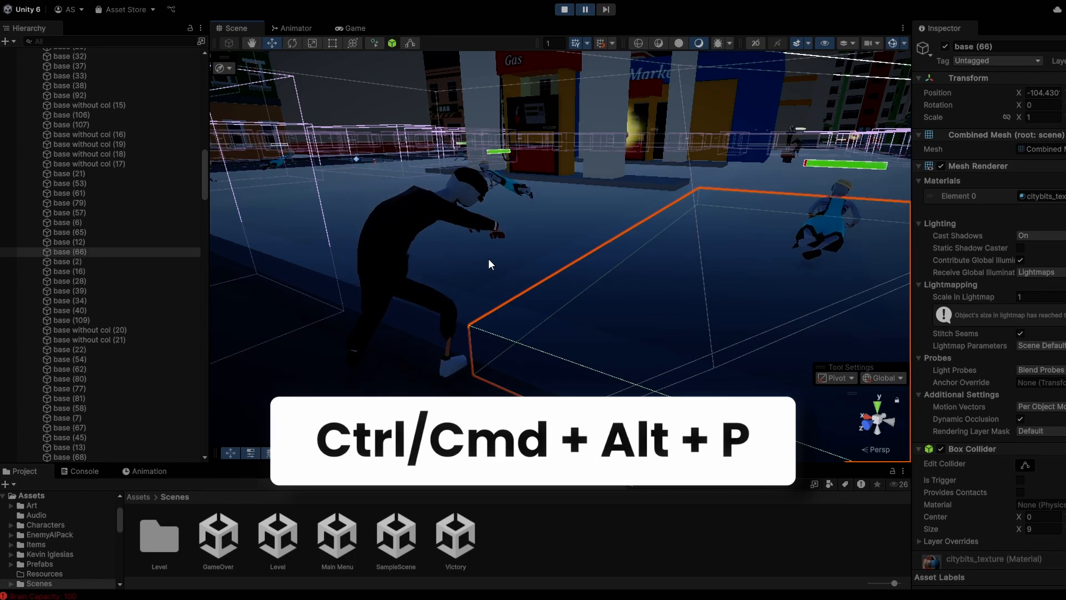
pyautogui.hotkey('ctrl', 'alt', 'p')
pyautogui.hotkey('ctrl', 'alt', 'p')
pyautogui.hotkey('ctrl', 'alt', 'p')
pyautogui.hotkey('ctrl', 'alt', 'p')
pyautogui.hotkey('ctrl', 'alt', 'p')
pyautogui.hotkey('ctrl', 'alt', 'p')
pyautogui.hotkey('ctrl', 'alt', 'p')
pyautogui.hotkey('ctrl', 'alt', 'p')
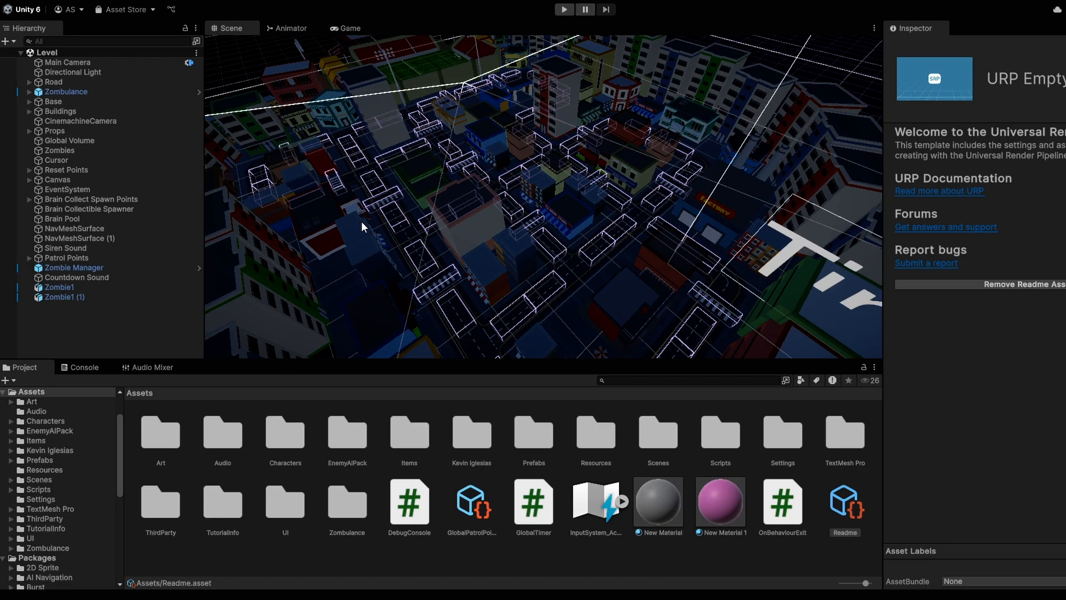
# Step: Try the new-scene, open-scene, save and save-as shortcuts, dismissing each dialog
pyautogui.hotkey('ctrl', 'n')
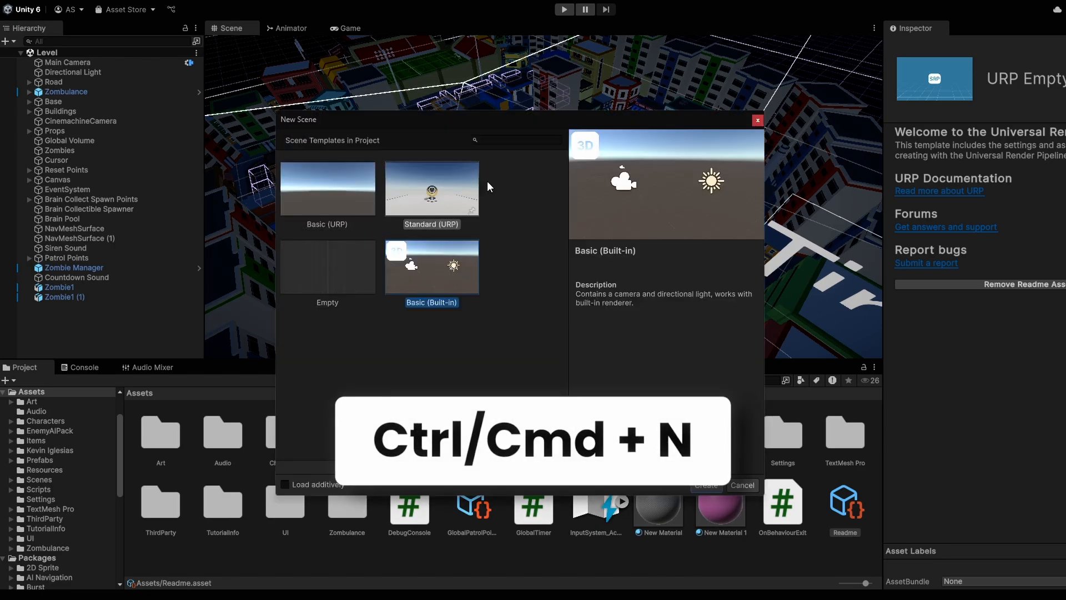
pyautogui.press('Escape')
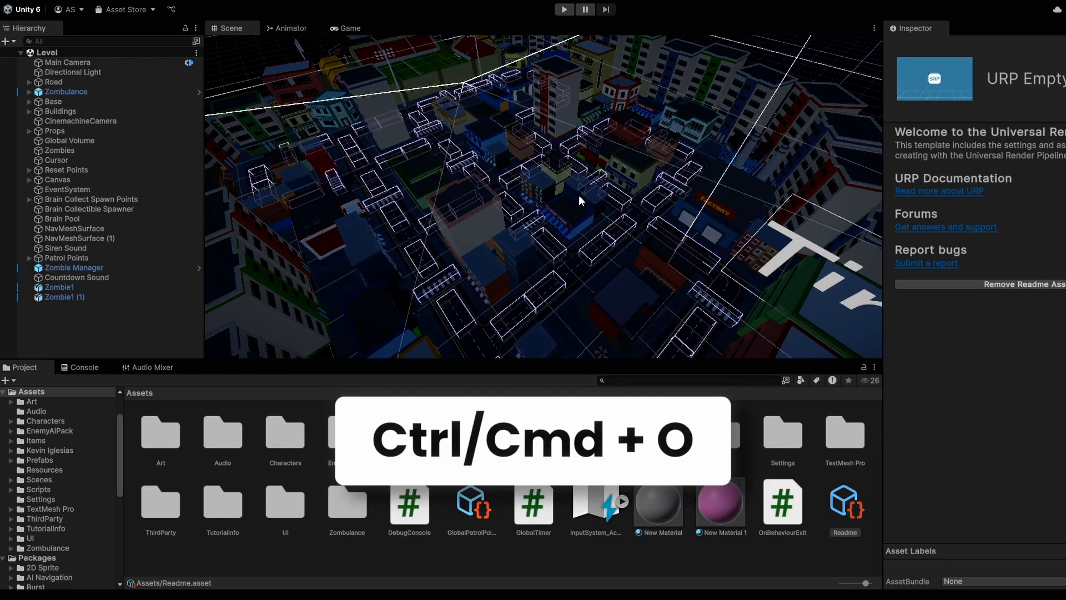
pyautogui.hotkey('ctrl', 'o')
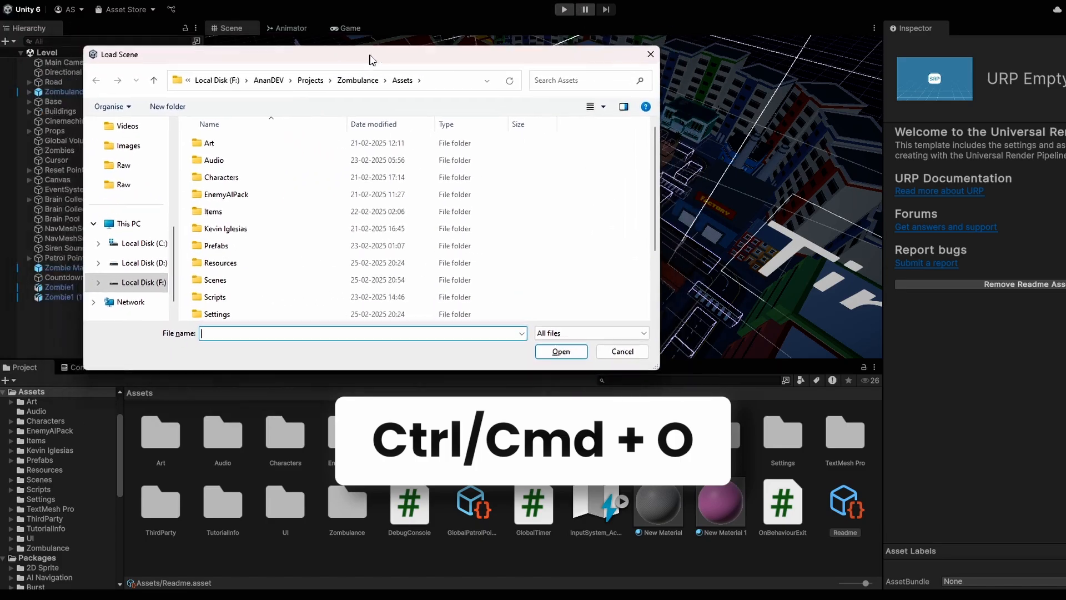
pyautogui.press('Escape')
pyautogui.click(8, 2)
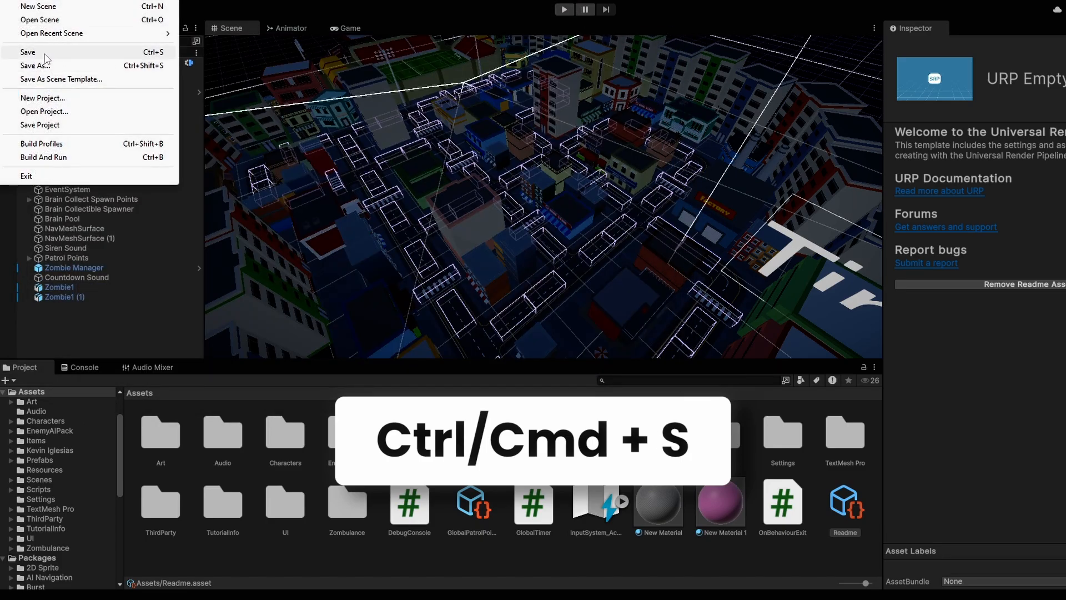
pyautogui.click(91, 54)
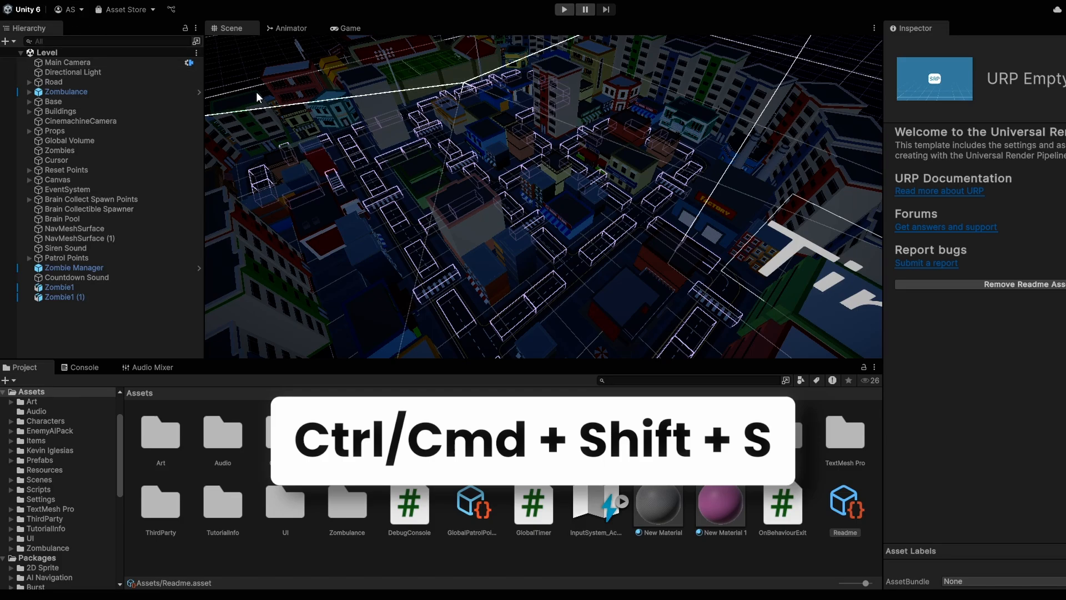
pyautogui.hotkey('ctrl', 'shift', 's')
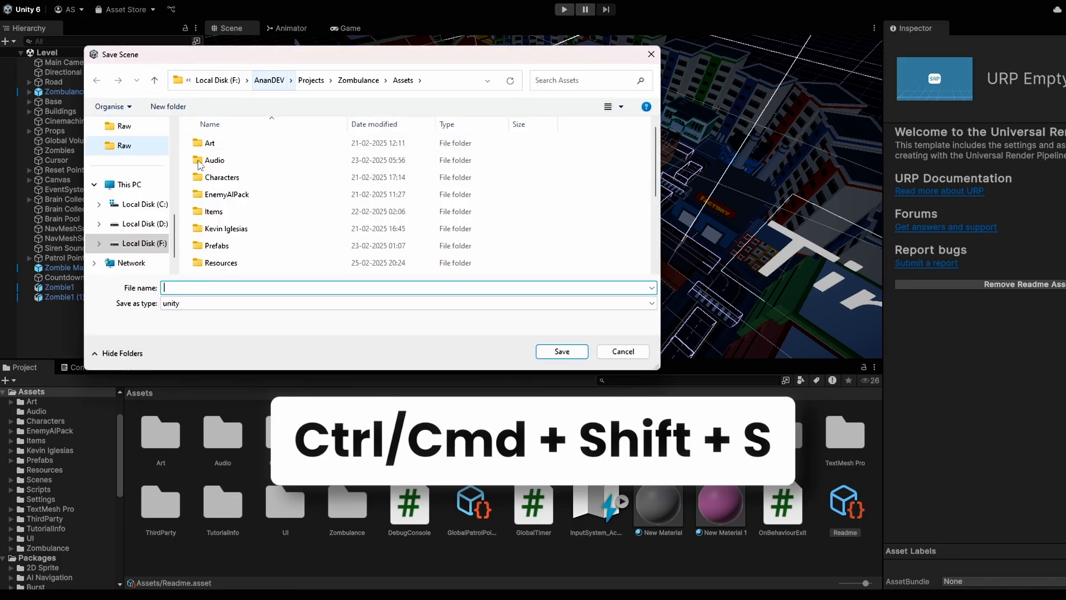
# Step: Open and close Build Profiles, then start a player build and cancel it
pyautogui.press('Escape')
pyautogui.hotkey('ctrl', 'shift', 'b')
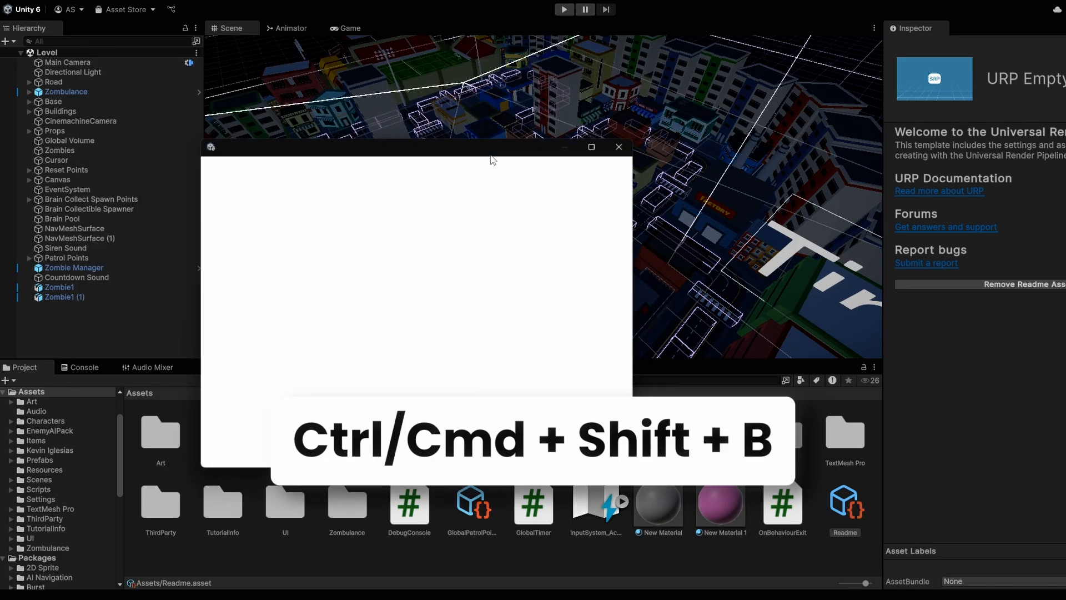
pyautogui.moveTo(312, 87); pyautogui.dragTo(364, 80)
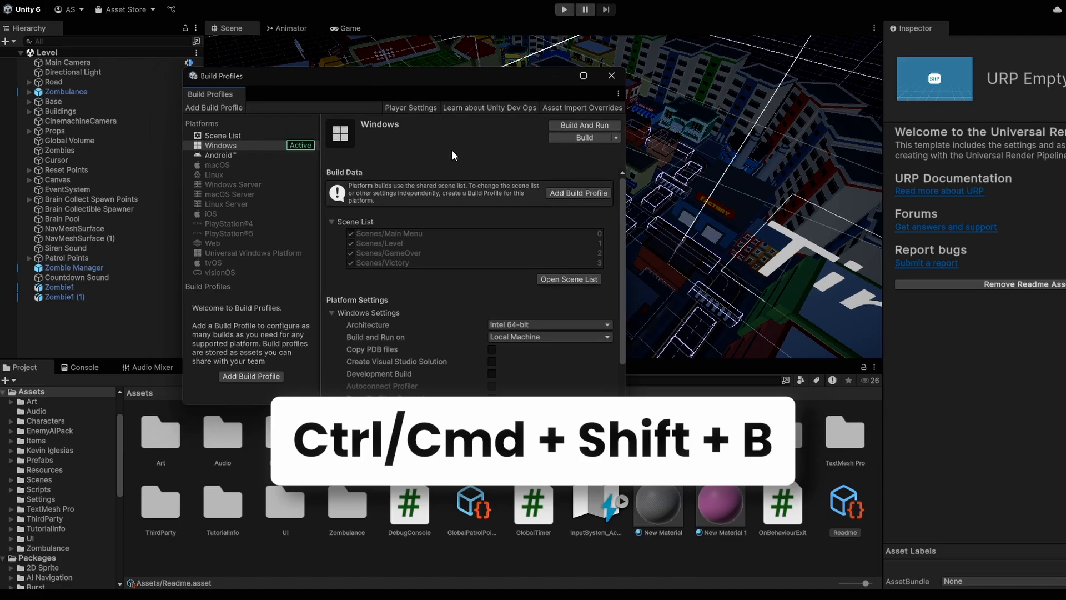
pyautogui.click(611, 76)
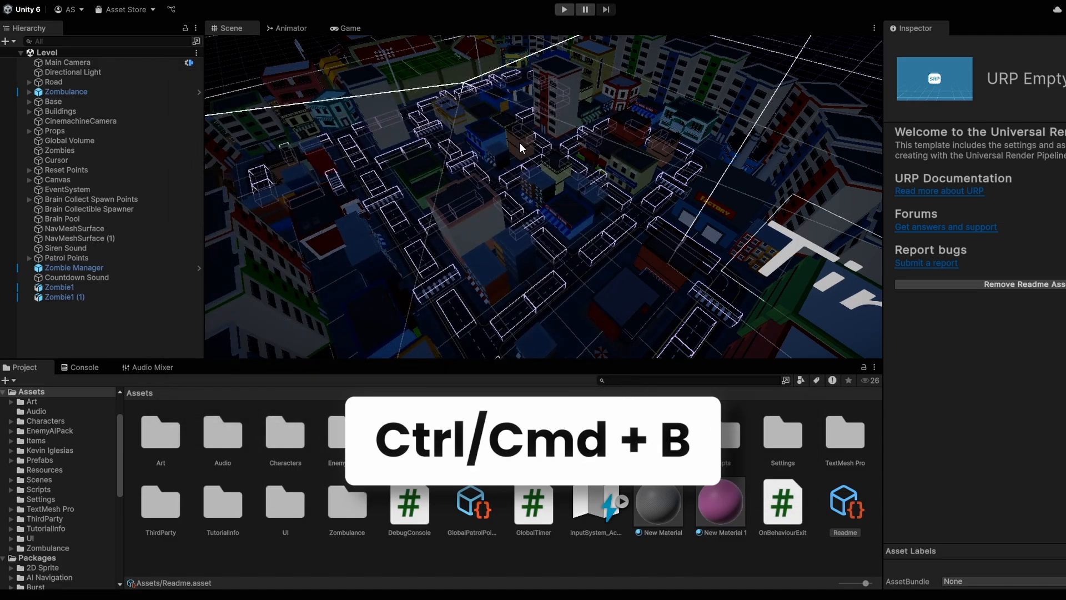
pyautogui.hotkey('ctrl', 'b')
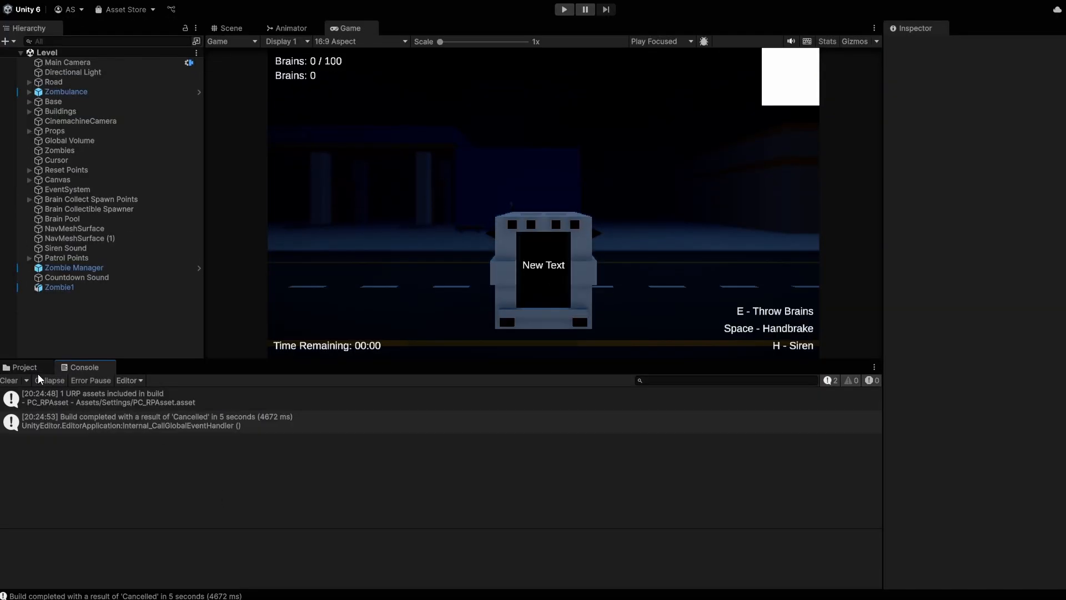
pyautogui.click(24, 367)
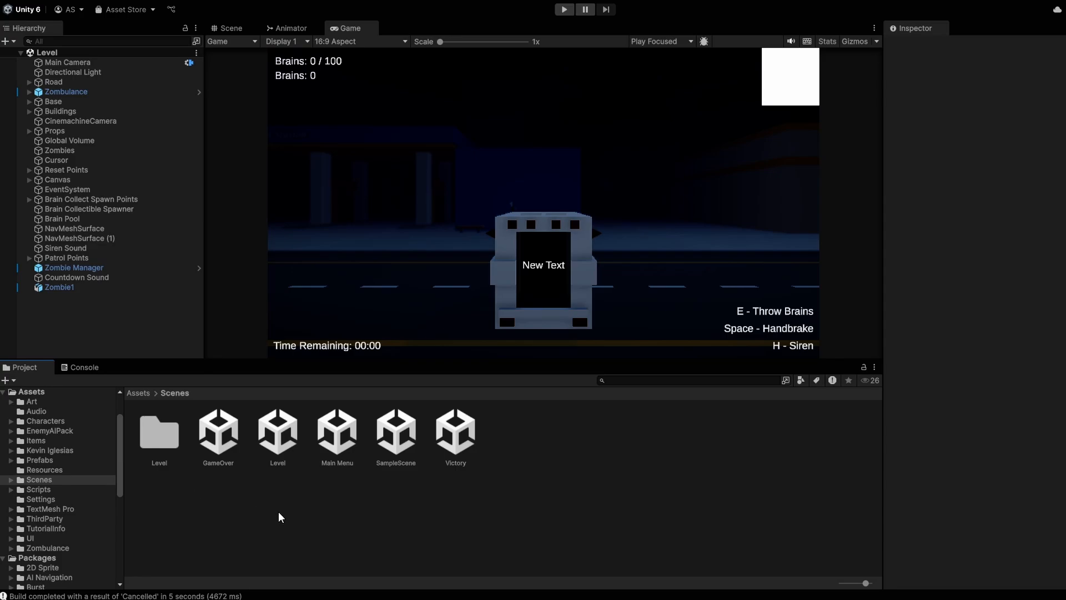
# Step: Jump through Scene, Game, Inspector, Hierarchy, Animation, Profiler, Audio Mixer, Lighting and Package Manager with Ctrl+1–0
pyautogui.hotkey('ctrl', '1')
pyautogui.hotkey('ctrl', '2')
pyautogui.hotkey('ctrl', '3')
pyautogui.hotkey('ctrl', '4')
pyautogui.hotkey('ctrl', '6')
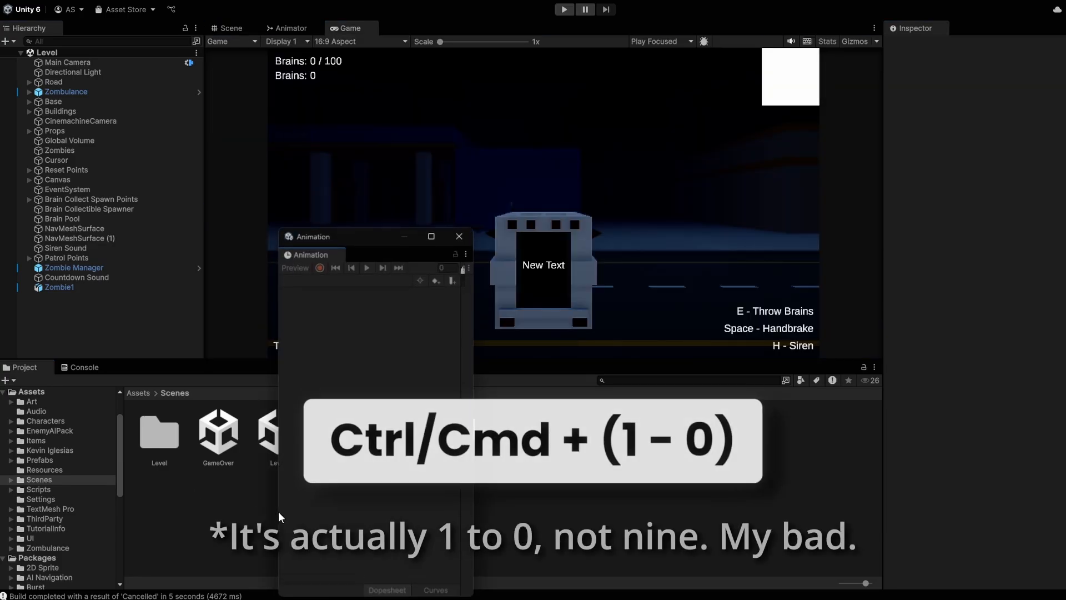
pyautogui.hotkey('ctrl', '7')
pyautogui.hotkey('ctrl', '8')
pyautogui.hotkey('ctrl', '9')
pyautogui.hotkey('ctrl', '0')
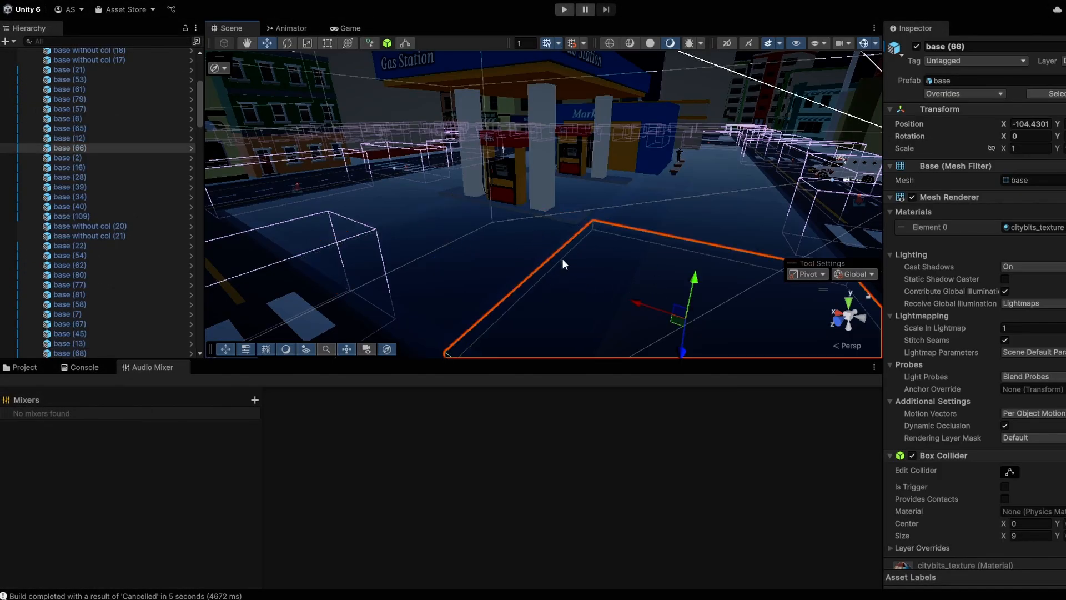
pyautogui.hotkey('shift', 'space')
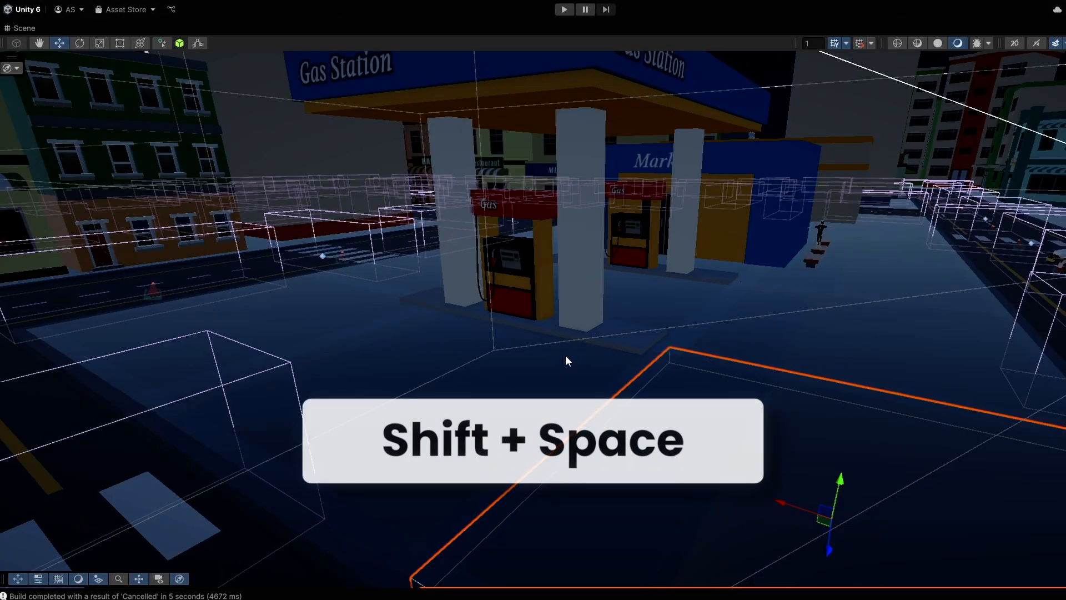
pyautogui.moveTo(842, 485); pyautogui.dragTo(850, 397)
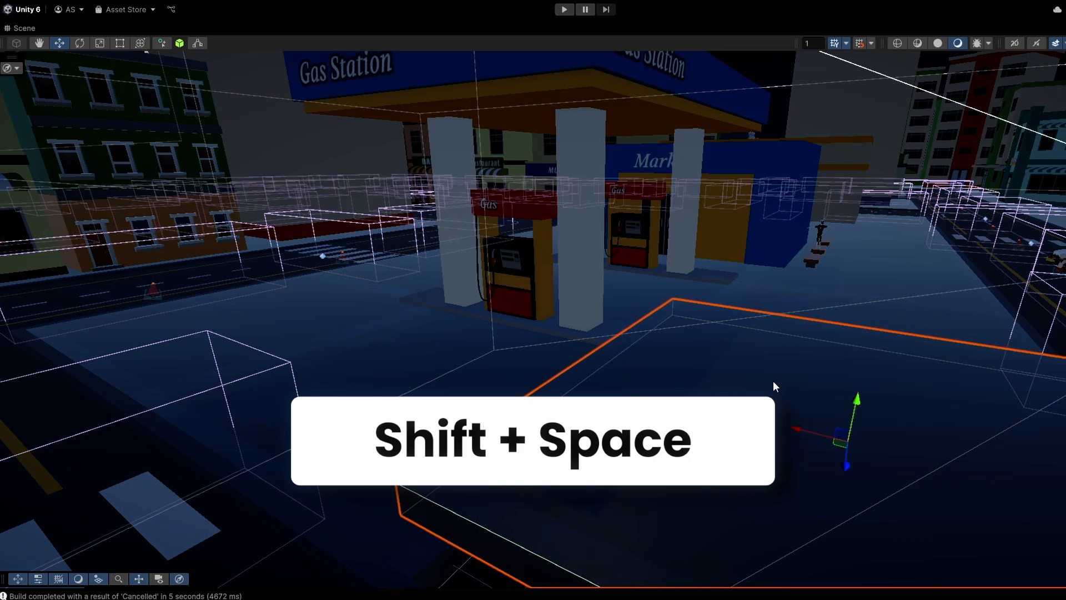
pyautogui.moveTo(733, 364); pyautogui.dragTo(637, 326, button='middle')
pyautogui.hotkey('ctrl', 'z')
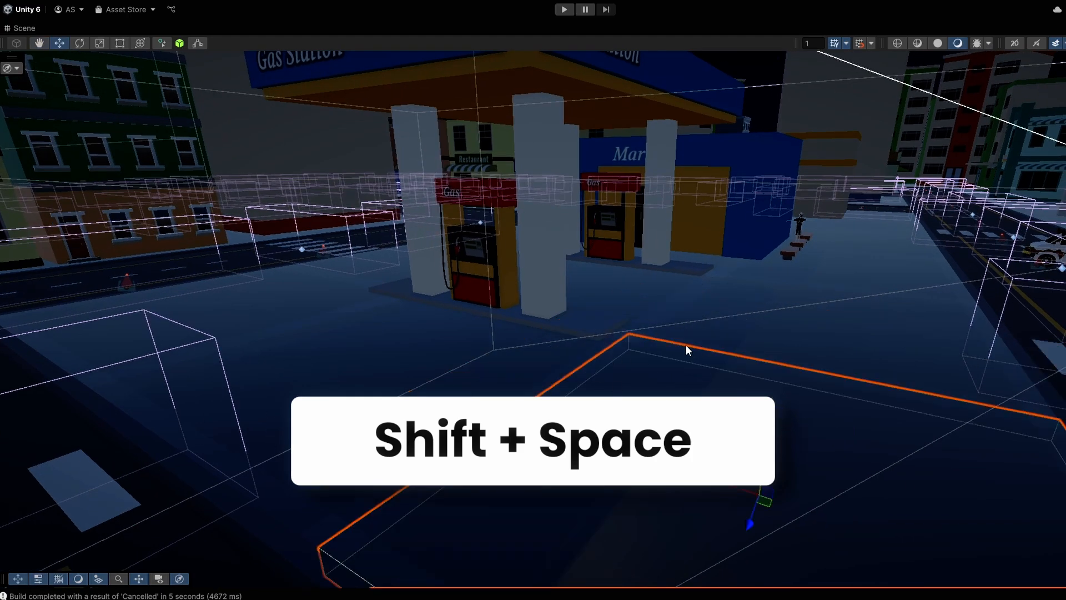
pyautogui.hotkey('shift', 'space')
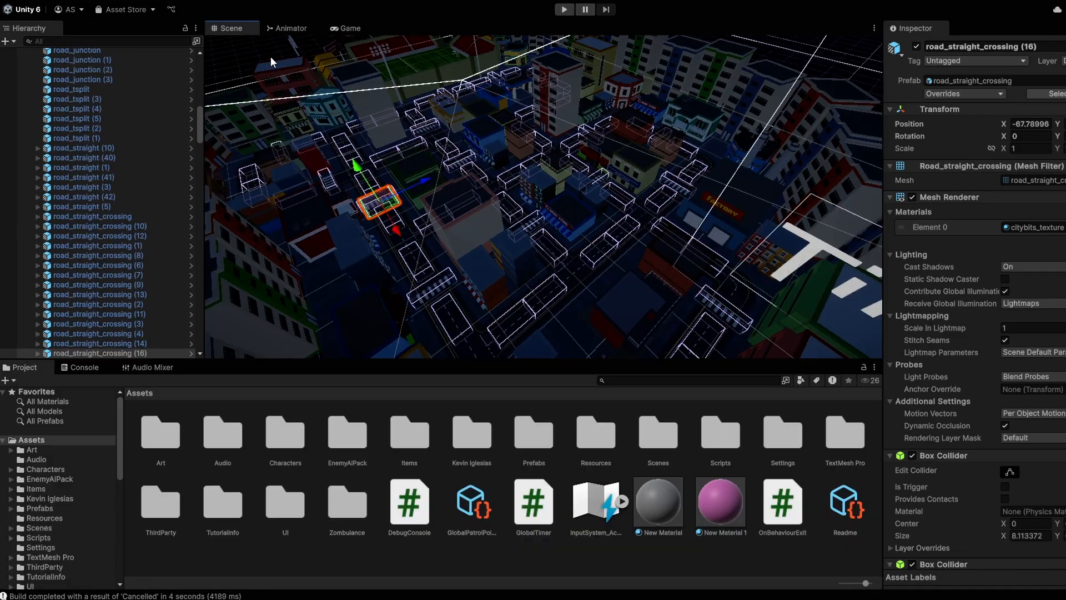
pyautogui.click(271, 56)
pyautogui.hotkey('shift', 'space')
pyautogui.hotkey('shift', 'space')
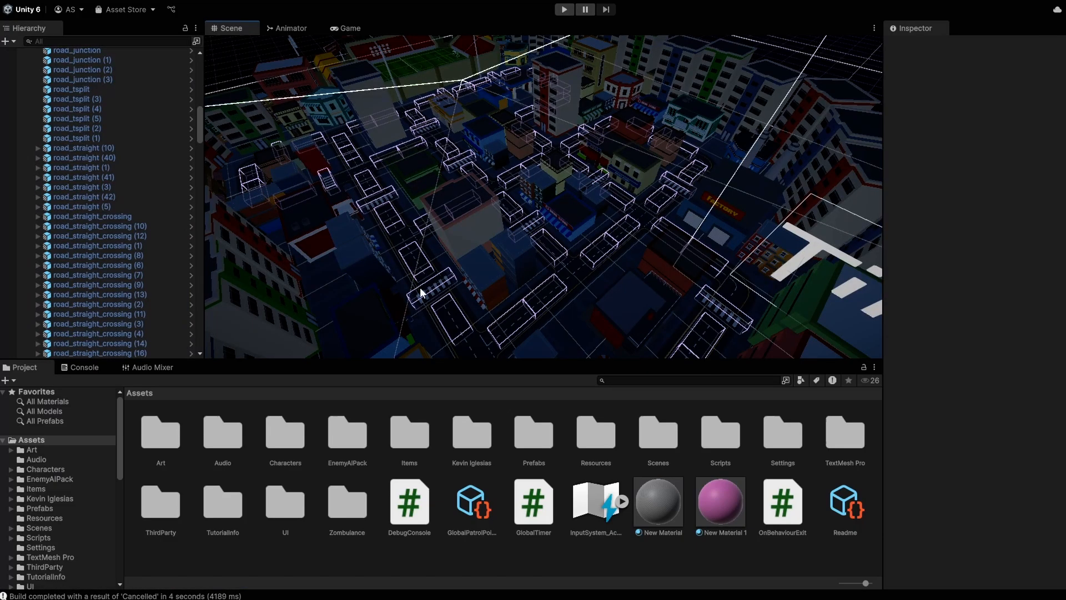
pyautogui.hotkey('shift', 'space')
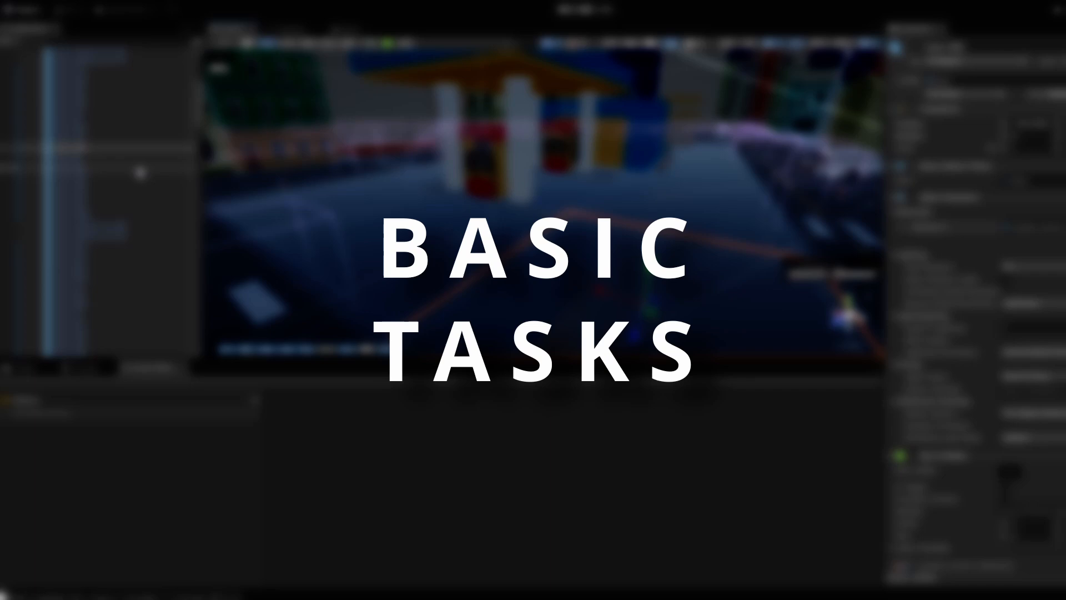
# Step: Rename base (2) to 'asdasda'
pyautogui.press('F2')
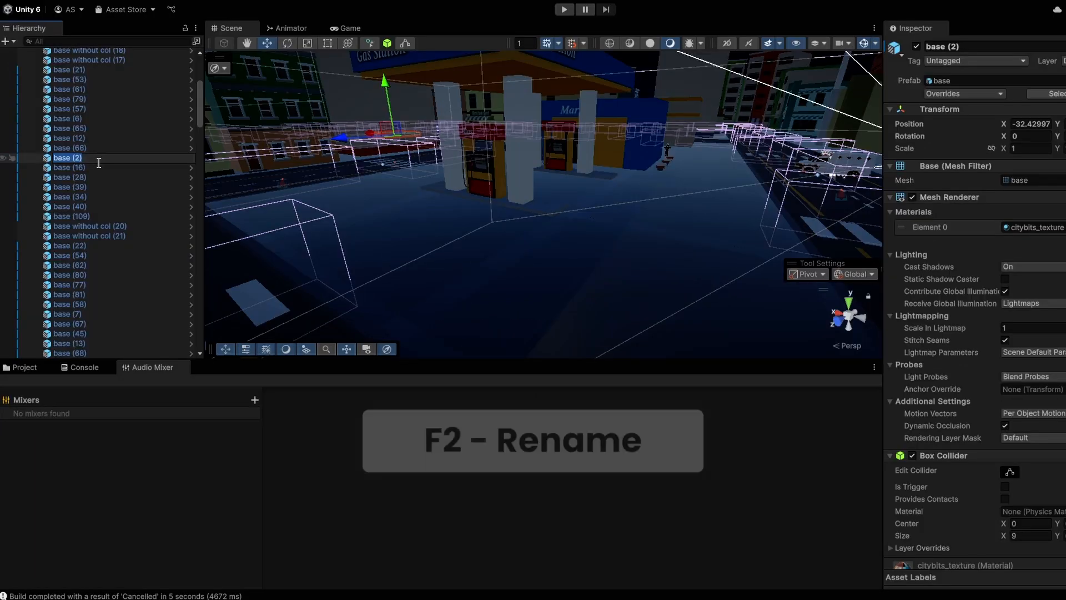
pyautogui.write('asdasda')
pyautogui.press('Return')
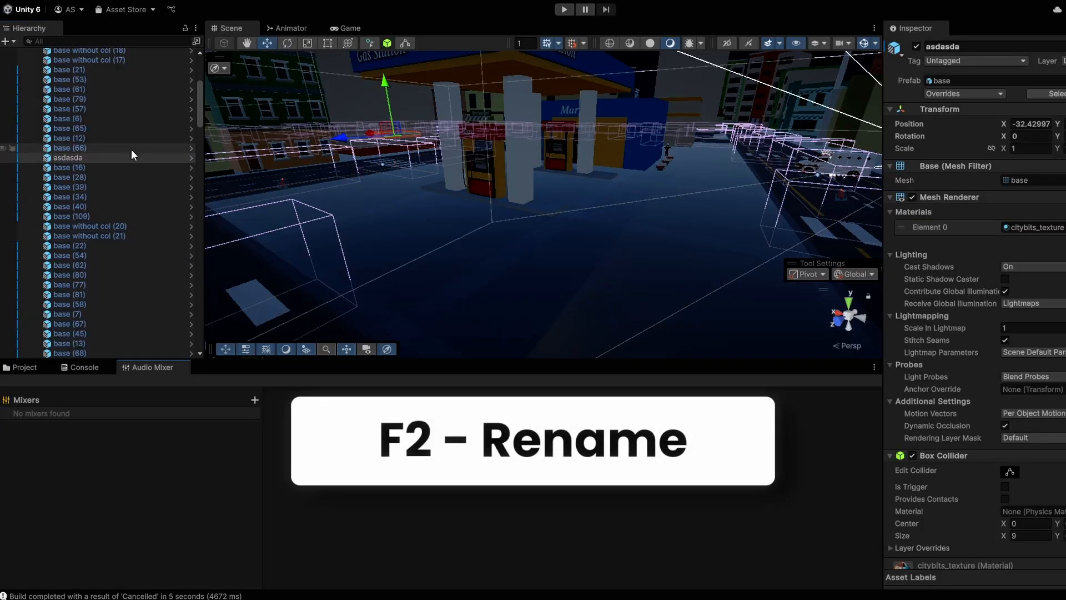
# Step: Select all, invert the selection twice, deselect all, then select Base with all its children
pyautogui.hotkey('ctrl', 'a')
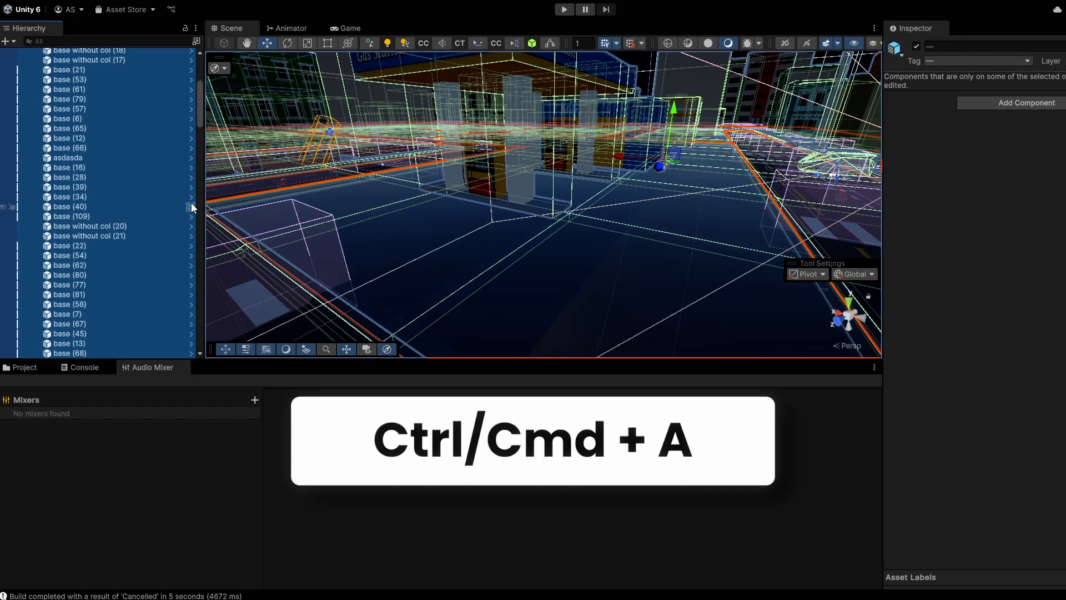
pyautogui.hotkey('ctrl', 'i')
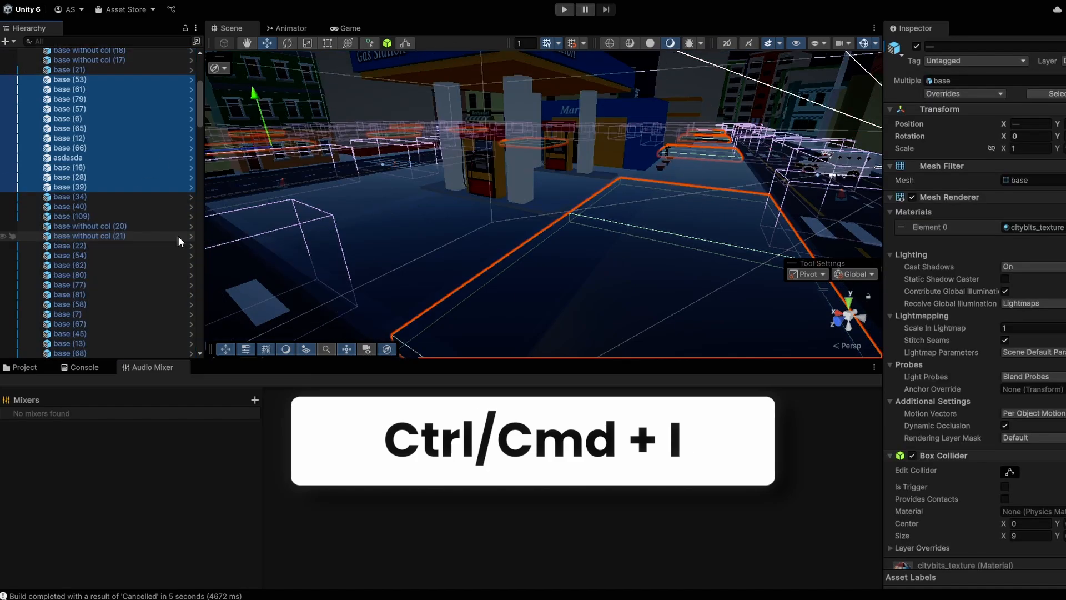
pyautogui.hotkey('ctrl', 'i')
pyautogui.scroll(5, 78, 259)
pyautogui.scroll(2, 150, 104)
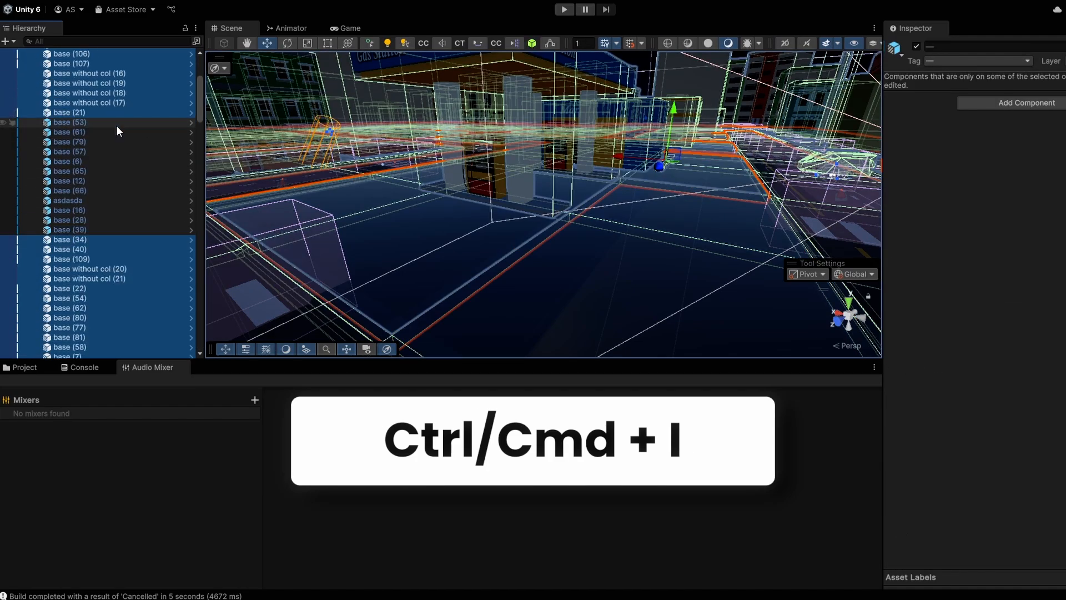
pyautogui.hotkey('shift', 'd')
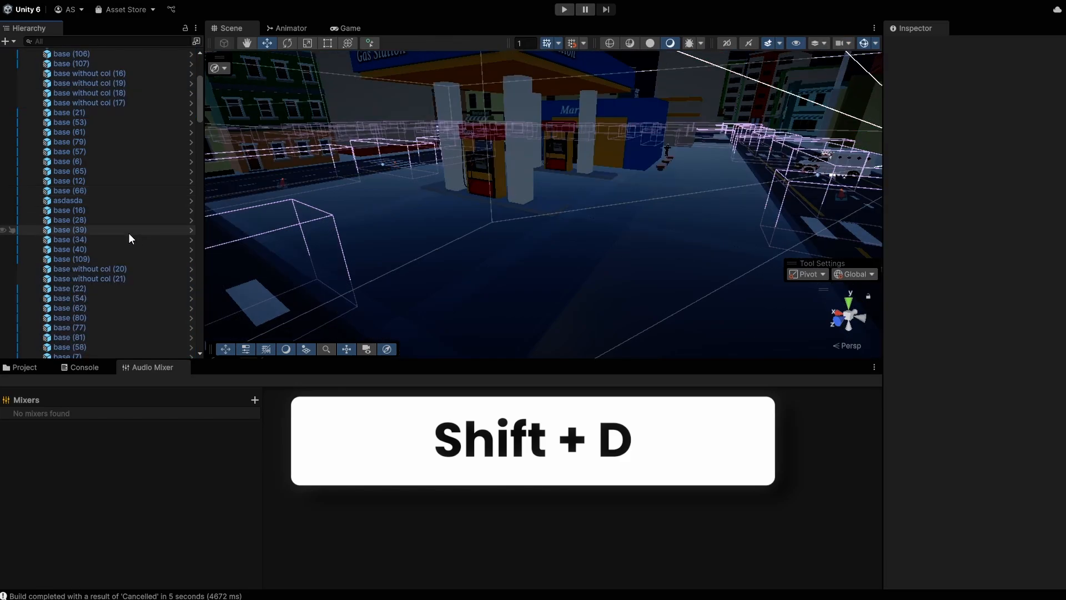
pyautogui.hotkey('shift', 'c')
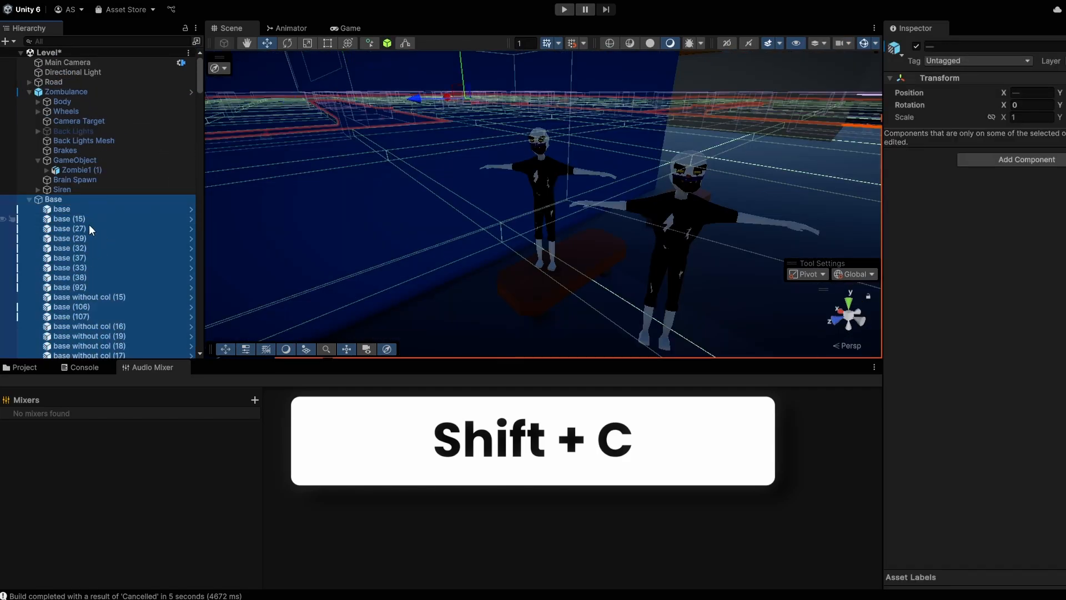
pyautogui.scroll(-8, 102, 227)
pyautogui.scroll(4, 92, 211)
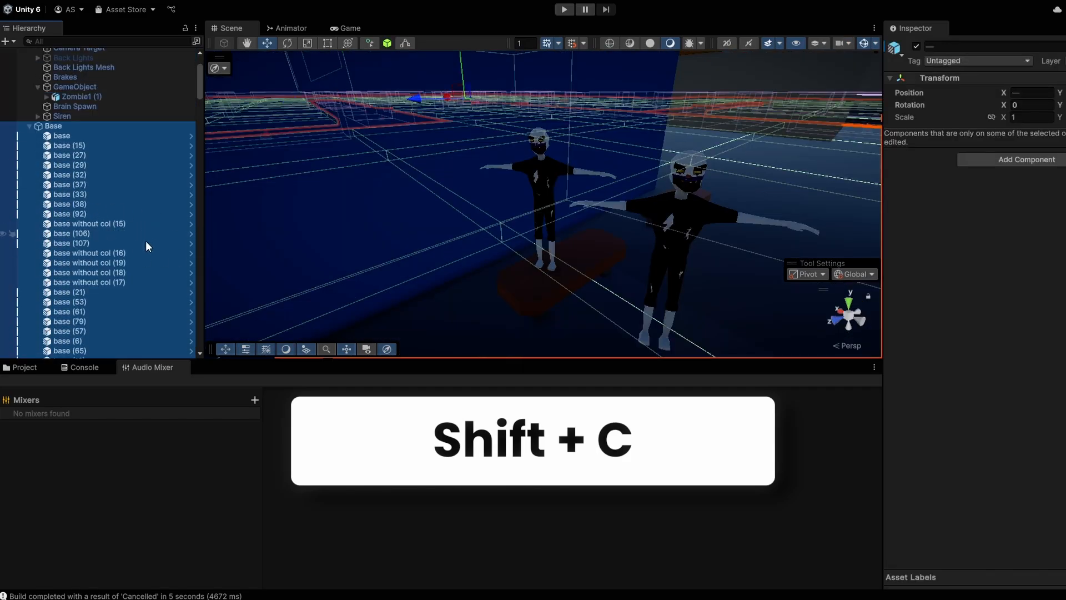
pyautogui.scroll(-12, 136, 234)
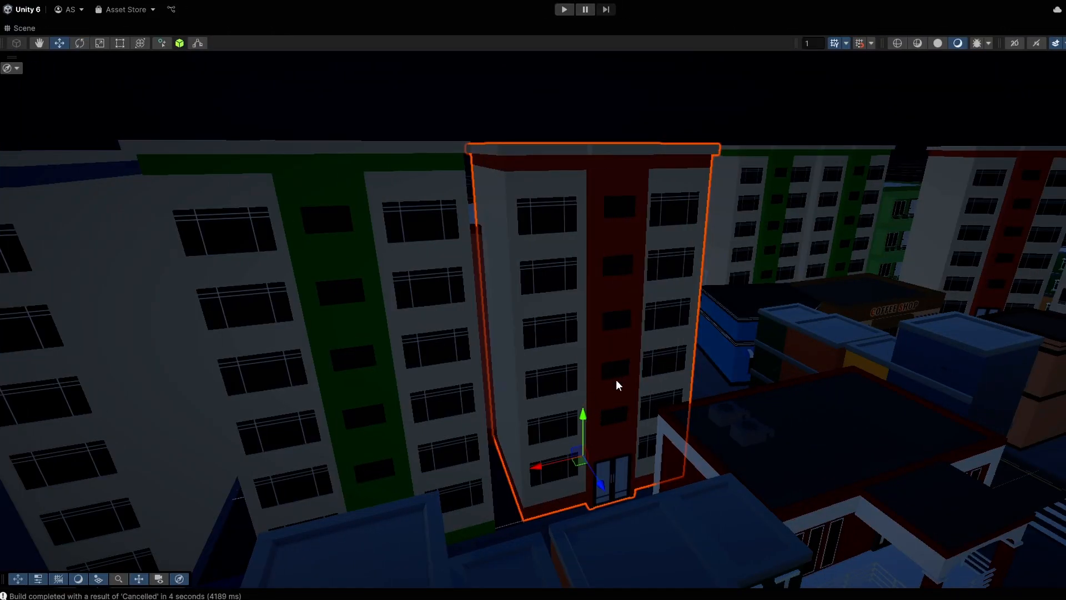
# Step: Raise the Sky_big_color02 (3) building along Y, then undo and redo the move three times
pyautogui.moveTo(589, 418); pyautogui.dragTo(593, 295)
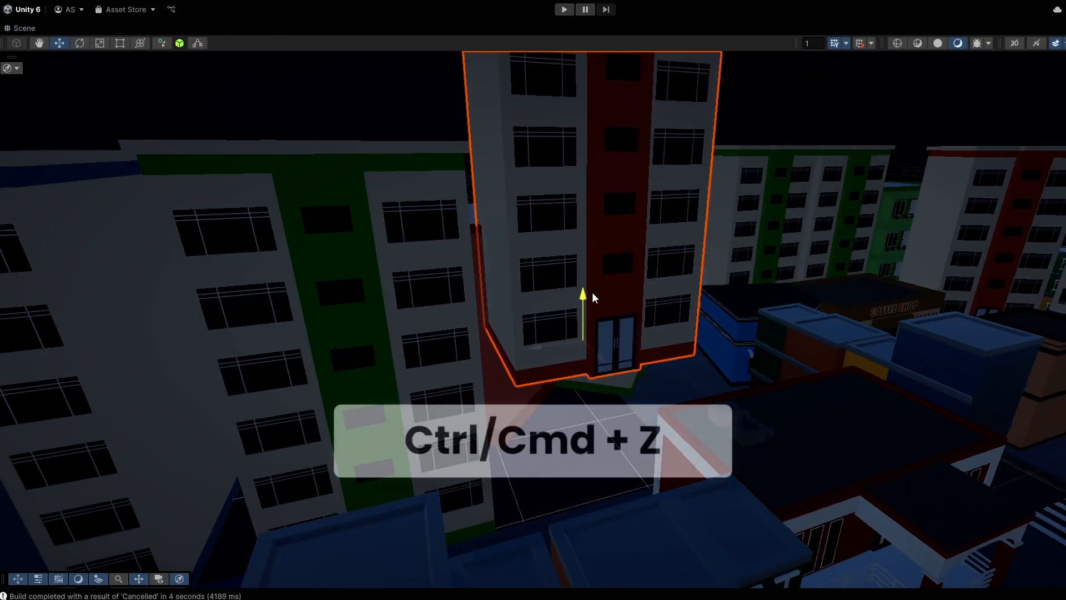
pyautogui.hotkey('ctrl', 'z')
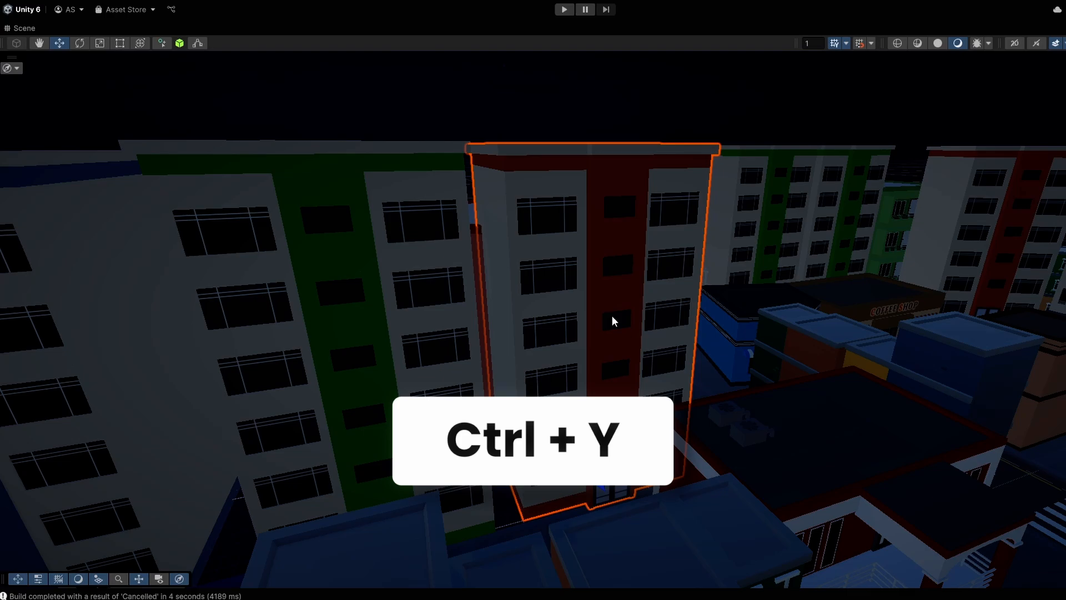
pyautogui.hotkey('ctrl', 'y')
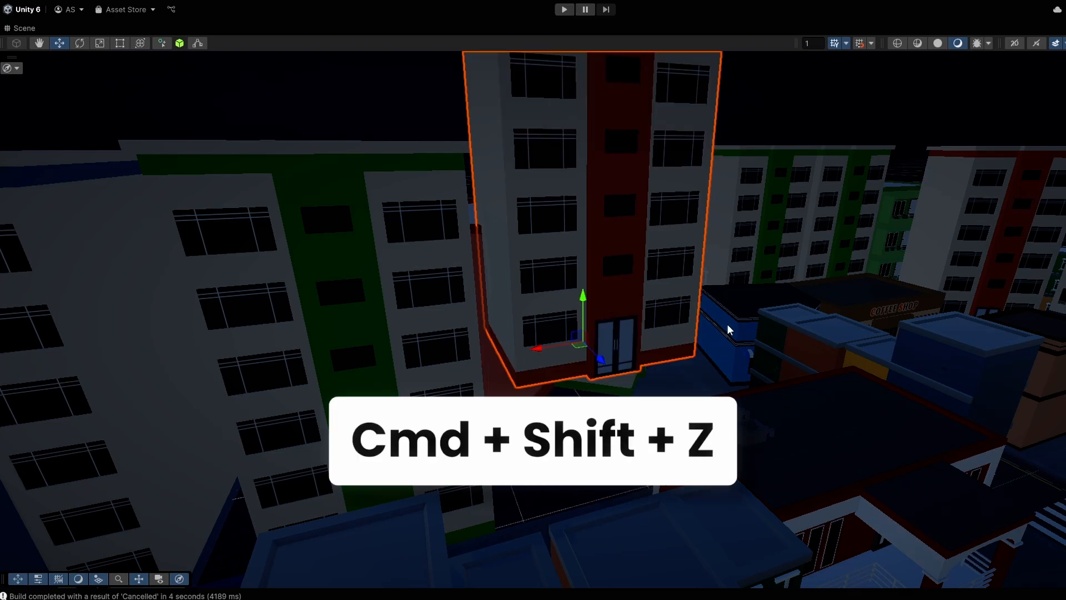
pyautogui.press('super+z')
pyautogui.press('super+shift+z')
pyautogui.press('super+z')
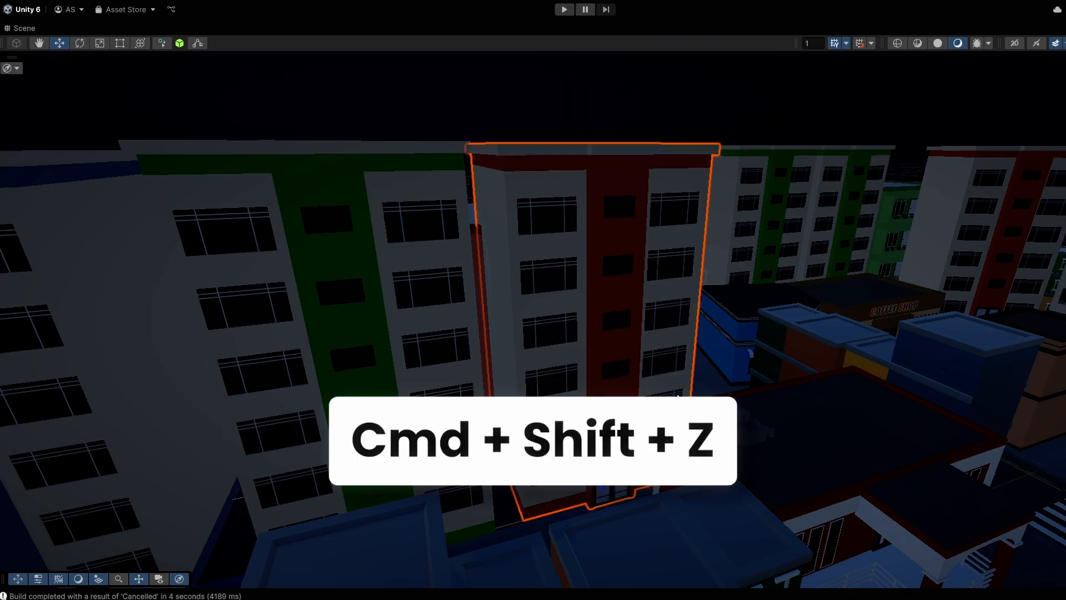
pyautogui.press('super+shift+z')
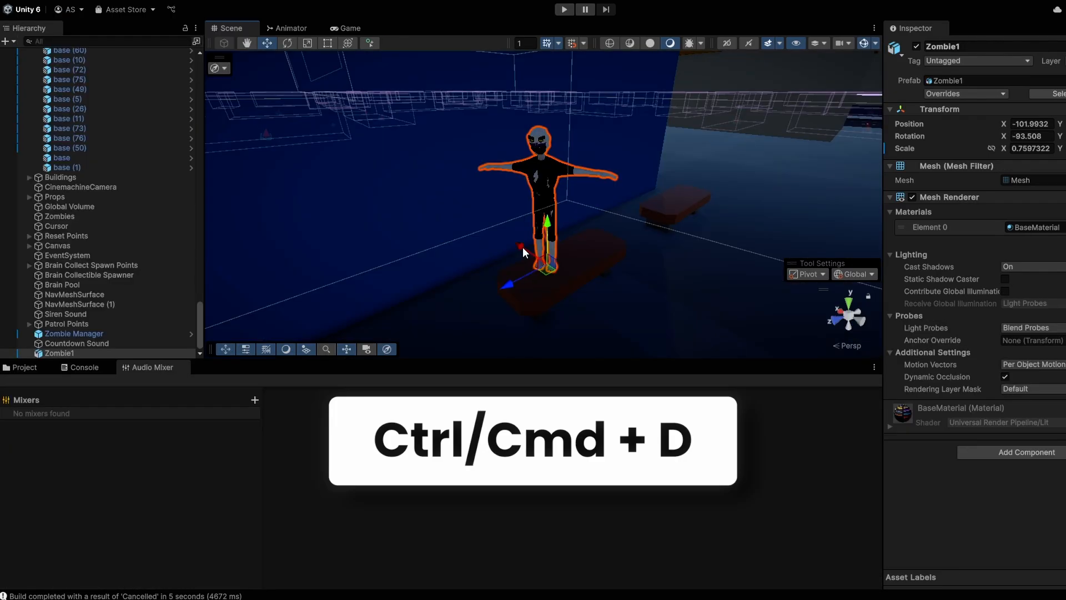
# Step: Duplicate Zombie1 toward the camera and the Victory scene asset, then search the Hierarchy for 'zombie'
pyautogui.hotkey('ctrl', 'd')
pyautogui.moveTo(520, 244); pyautogui.dragTo(639, 279)
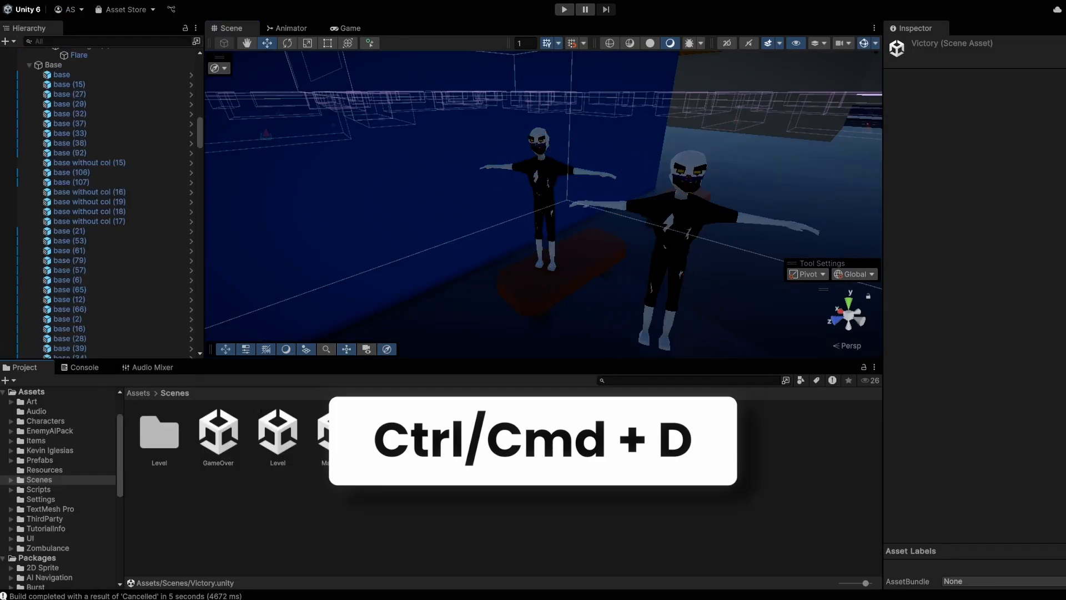
pyautogui.hotkey('ctrl', 'd')
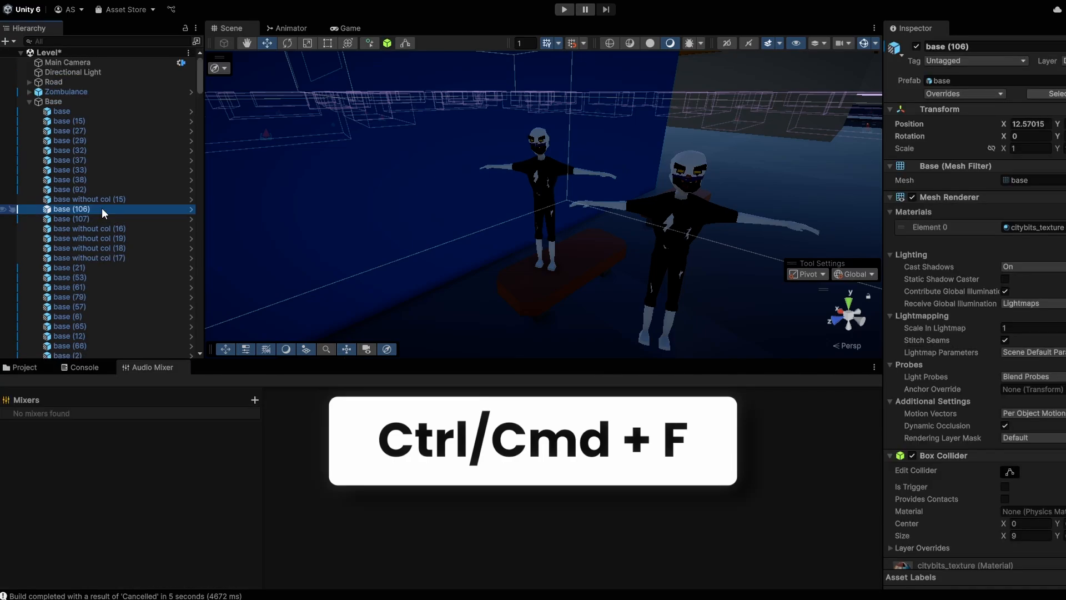
pyautogui.hotkey('ctrl', 'f')
pyautogui.write('zombi')
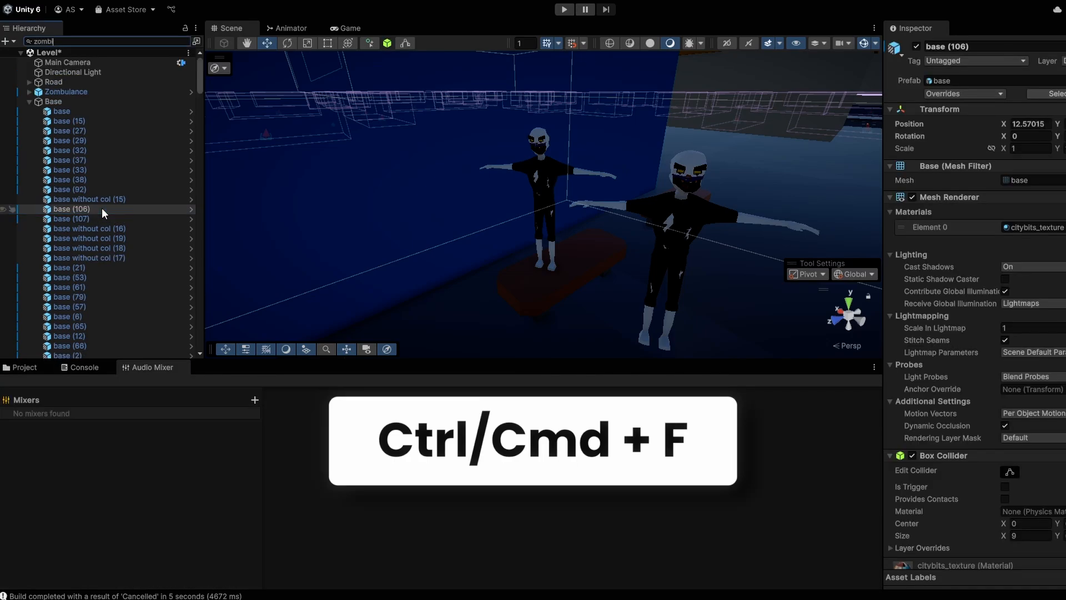
pyautogui.write('e')
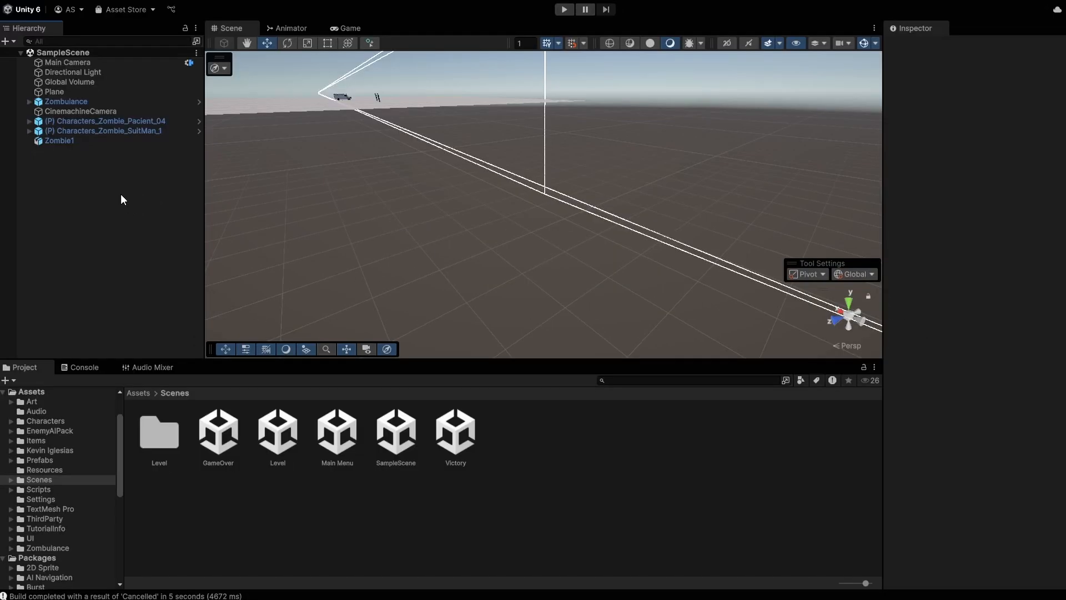
# Step: Create two empty GameObjects and add an empty child under GameObject (4)
pyautogui.hotkey('ctrl', 'shift', 'n')
pyautogui.hotkey('ctrl', 'shift', 'n')
pyautogui.hotkey('ctrl', 'shift', 'n')
pyautogui.hotkey('ctrl', 'shift', 'n')
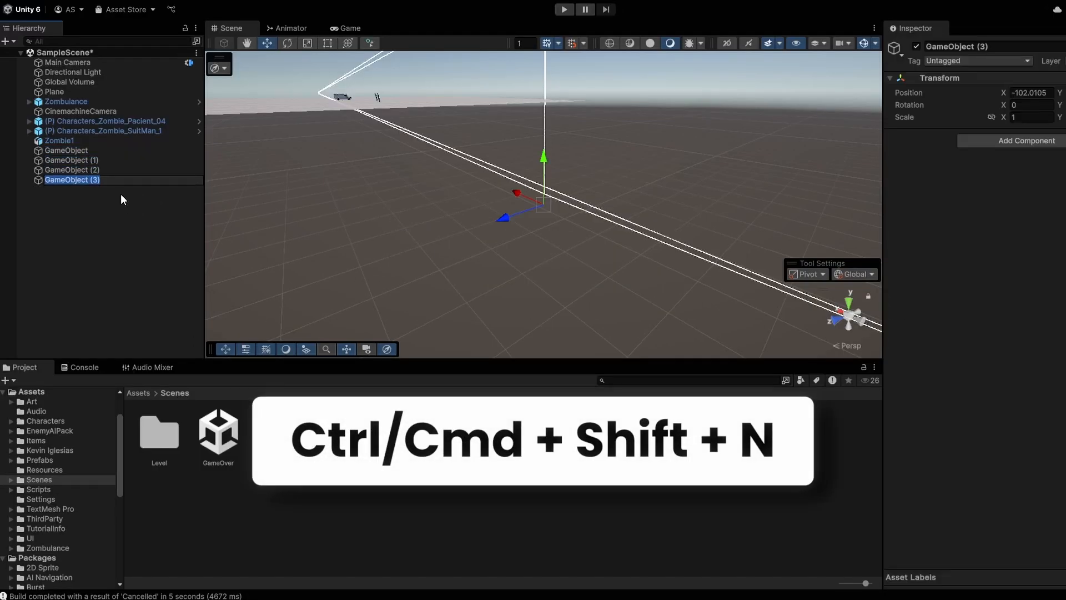
pyautogui.hotkey('ctrl', 'shift', 'n')
pyautogui.click(119, 229)
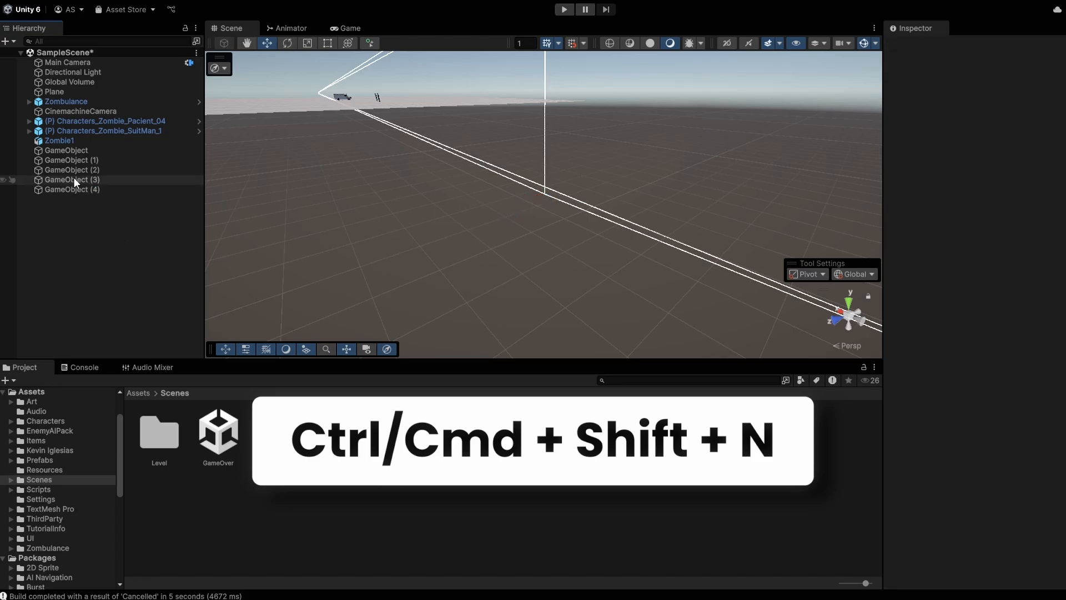
pyautogui.click(45, 190)
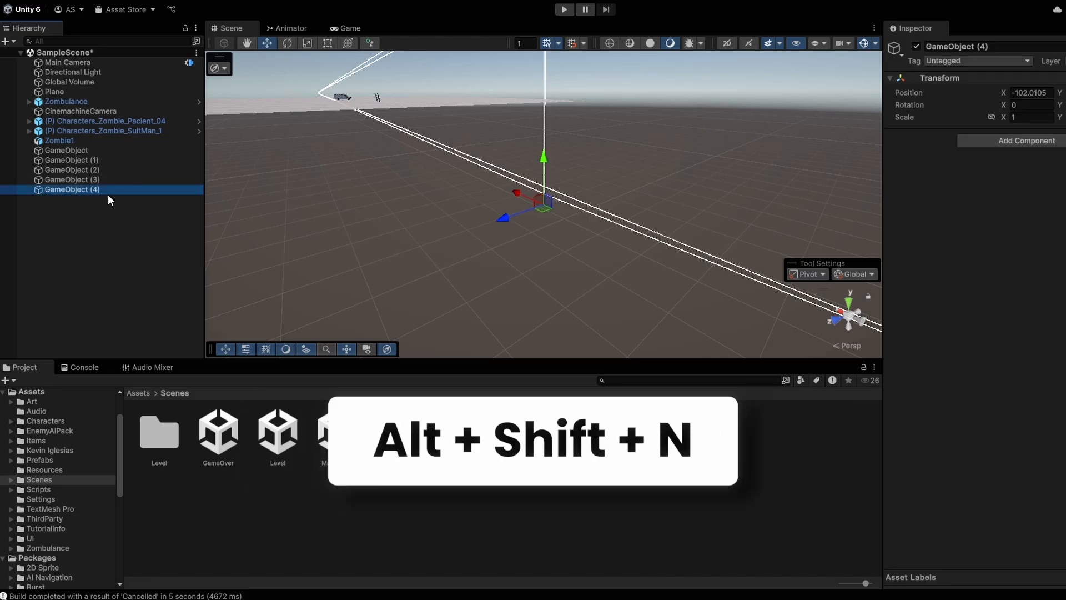
pyautogui.hotkey('alt', 'shift', 'n')
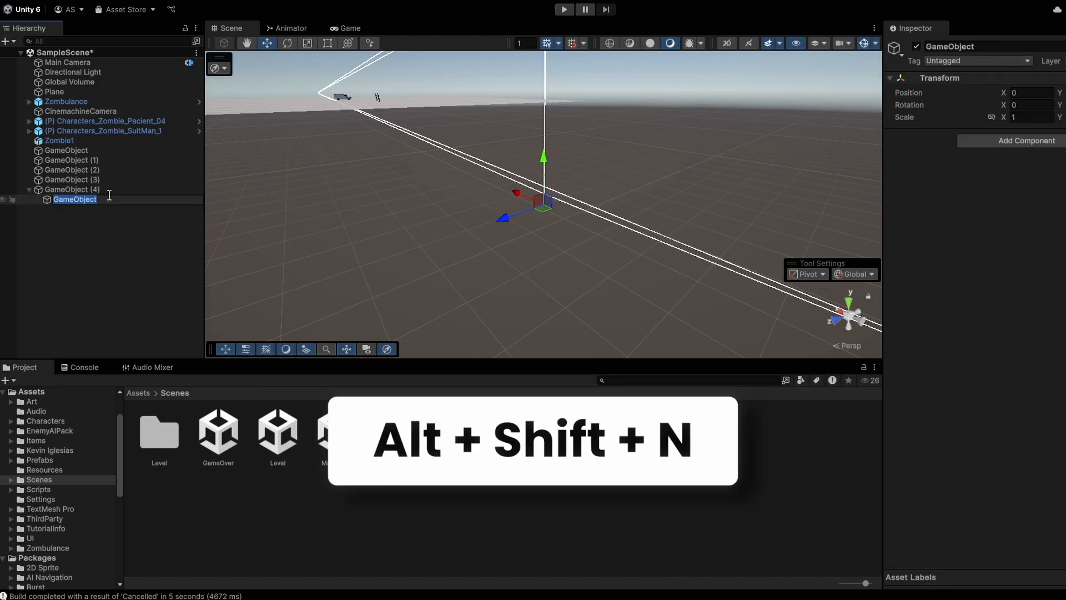
# Step: Group GameObject through GameObject (3) under a new parent, GameObject (5)
pyautogui.click(76, 200)
pyautogui.keyDown('shift'); pyautogui.click(75, 169); pyautogui.keyUp('shift')
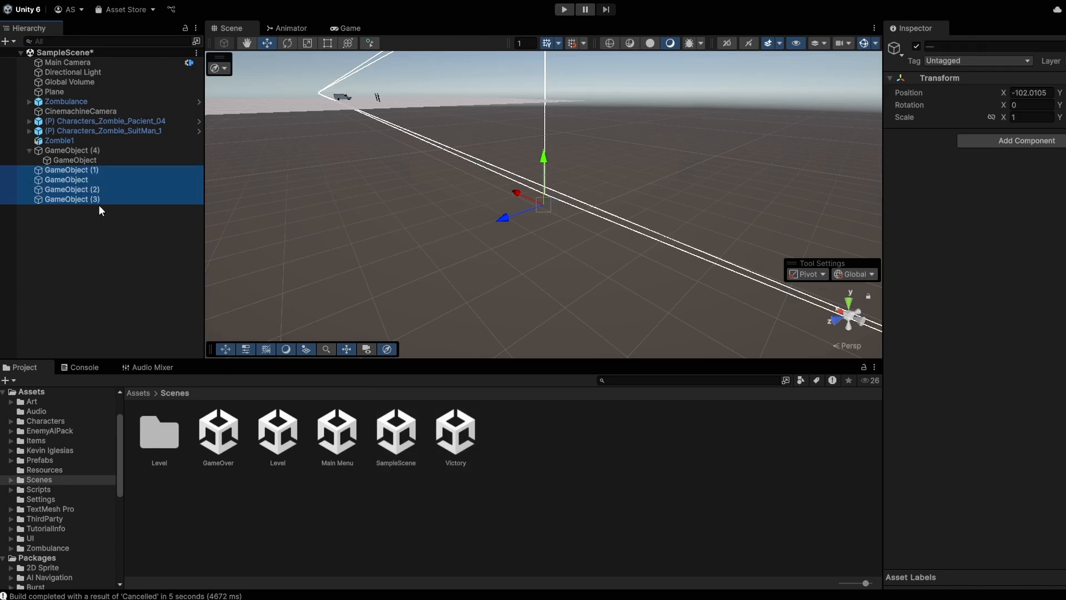
pyautogui.hotkey('ctrl', 'shift', 'g')
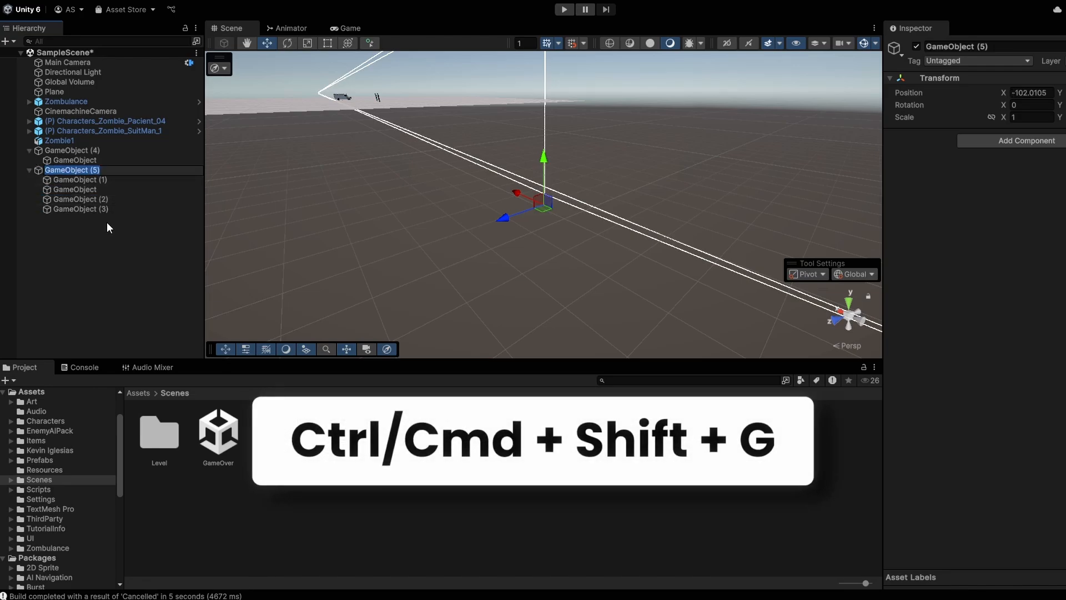
pyautogui.click(72, 236)
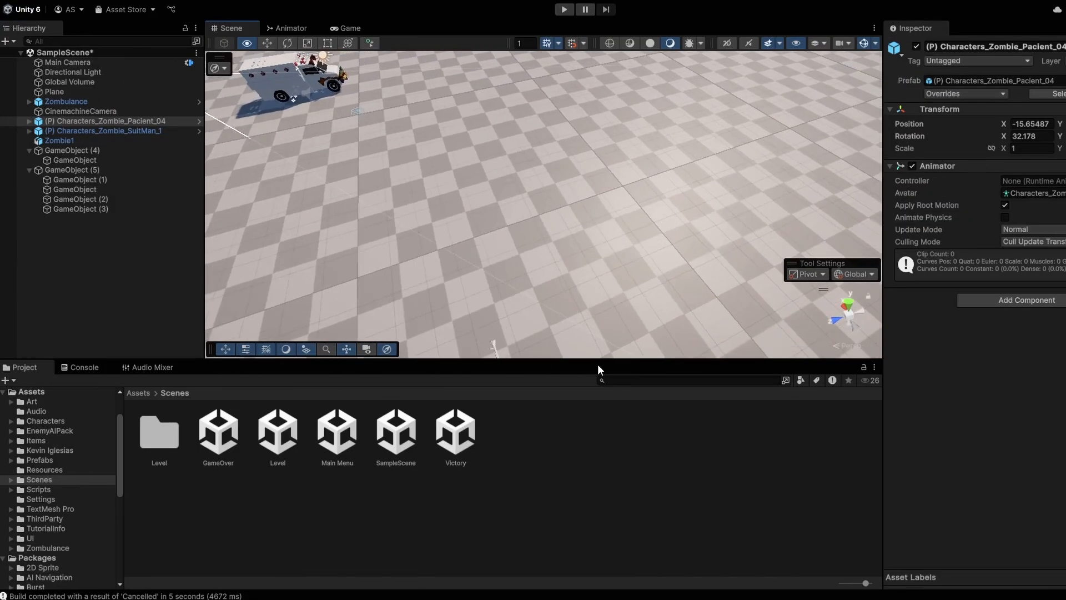
# Step: Move the Pacient_04 zombie to the centre of the Scene view and align it with the view
pyautogui.keyDown('alt'); pyautogui.moveTo(597, 365); pyautogui.dragTo(891, 353); pyautogui.keyUp('alt')
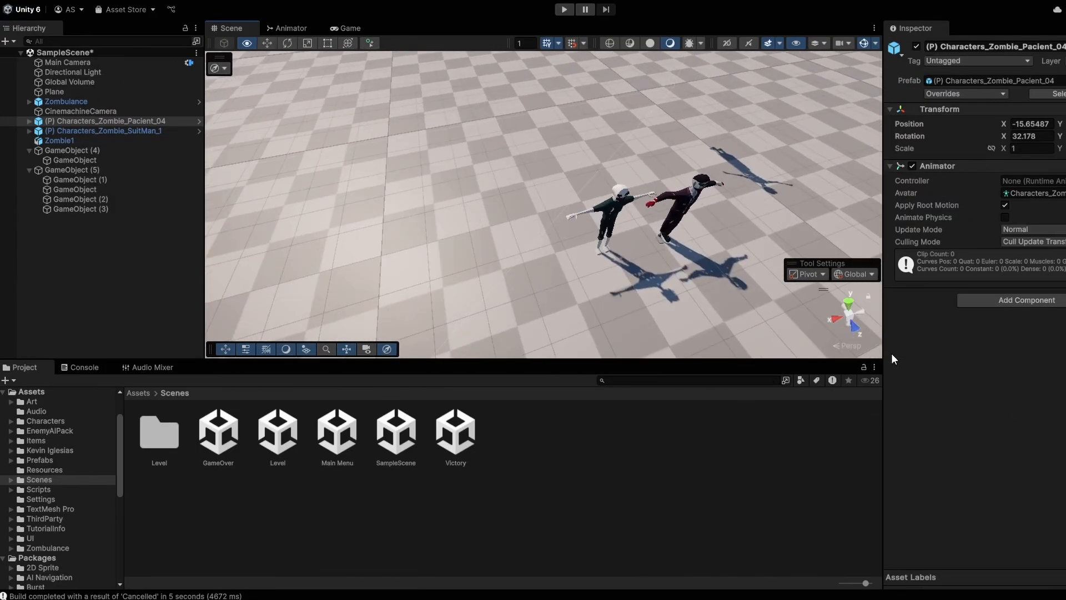
pyautogui.hotkey('ctrl', 'alt', 'f')
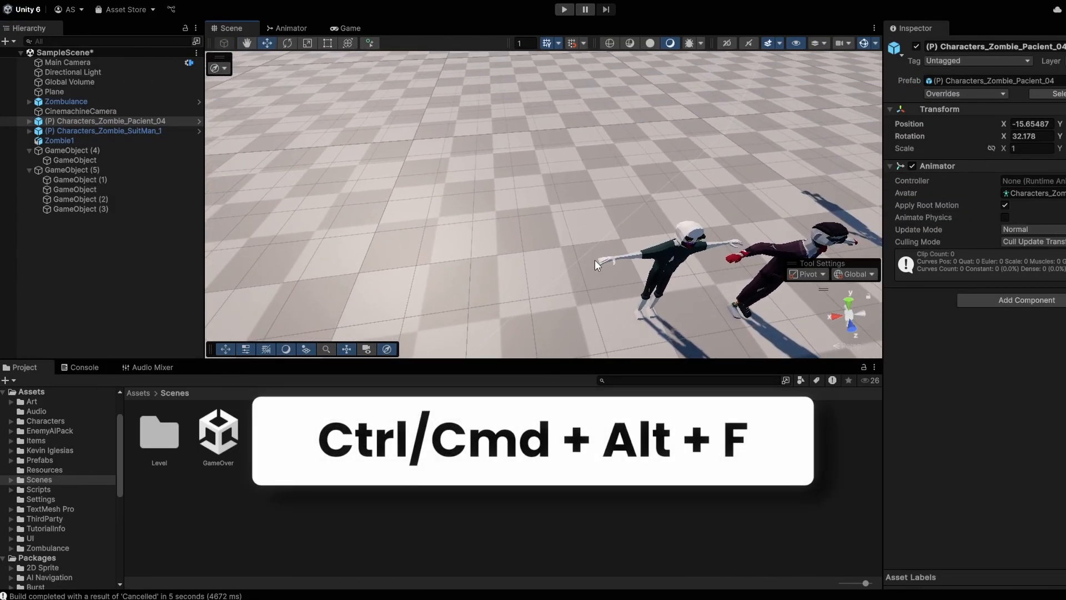
pyautogui.hotkey('ctrl', 'alt', 'f')
pyautogui.keyDown('alt'); pyautogui.moveTo(424, 256); pyautogui.dragTo(578, 261); pyautogui.keyUp('alt')
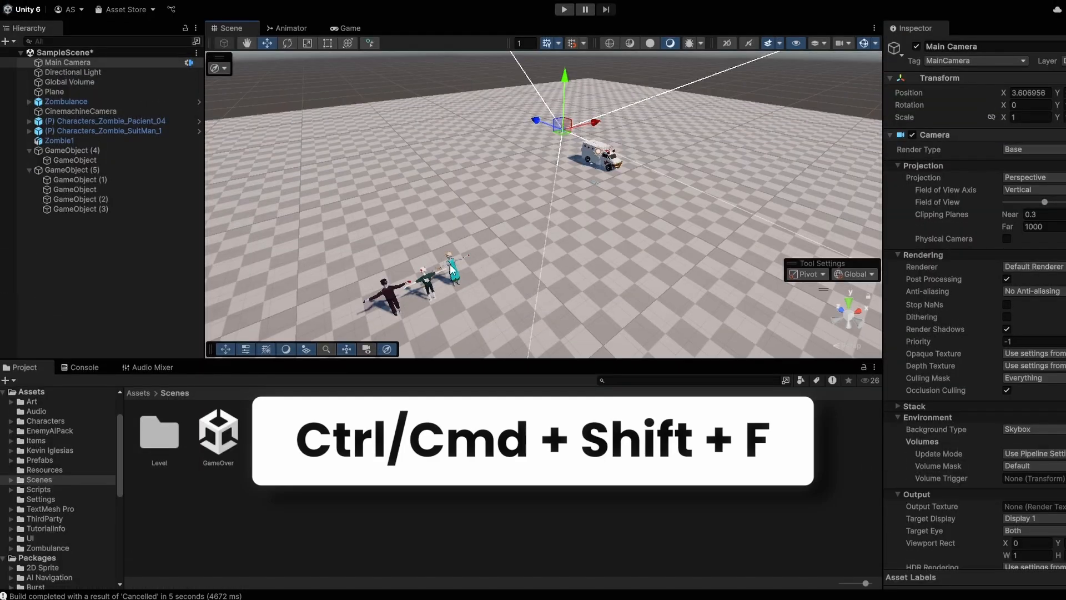
pyautogui.click(450, 268)
pyautogui.hotkey('ctrl', 'shift', 'f')
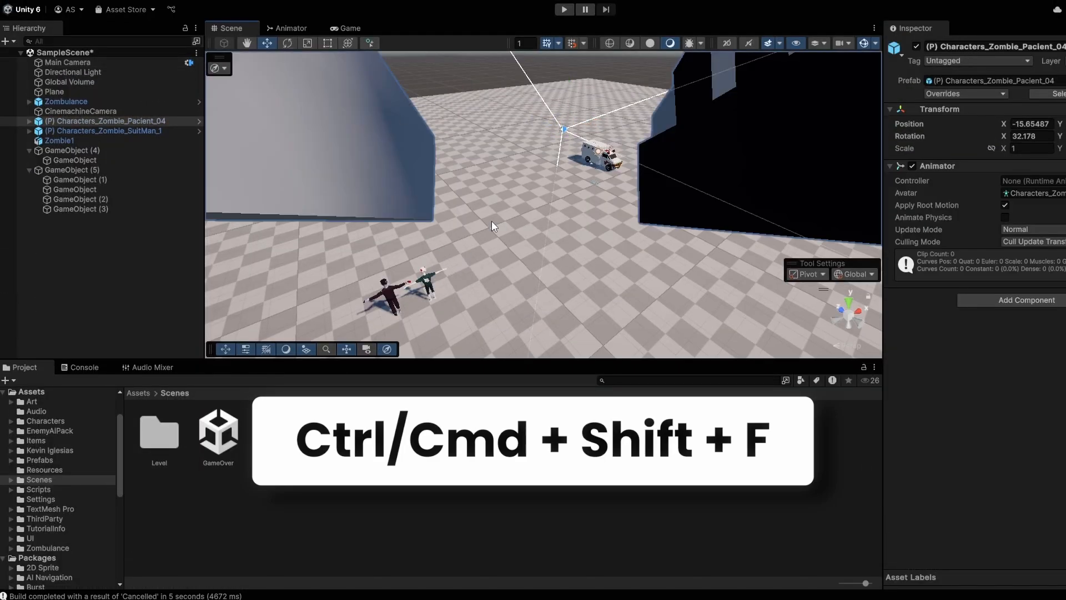
# Step: Frame the ambulance from above and align the Main Camera to that view, checking it in Game view
pyautogui.scroll(-5, 491, 222)
pyautogui.moveTo(475, 201); pyautogui.dragTo(702, 118, button='right')
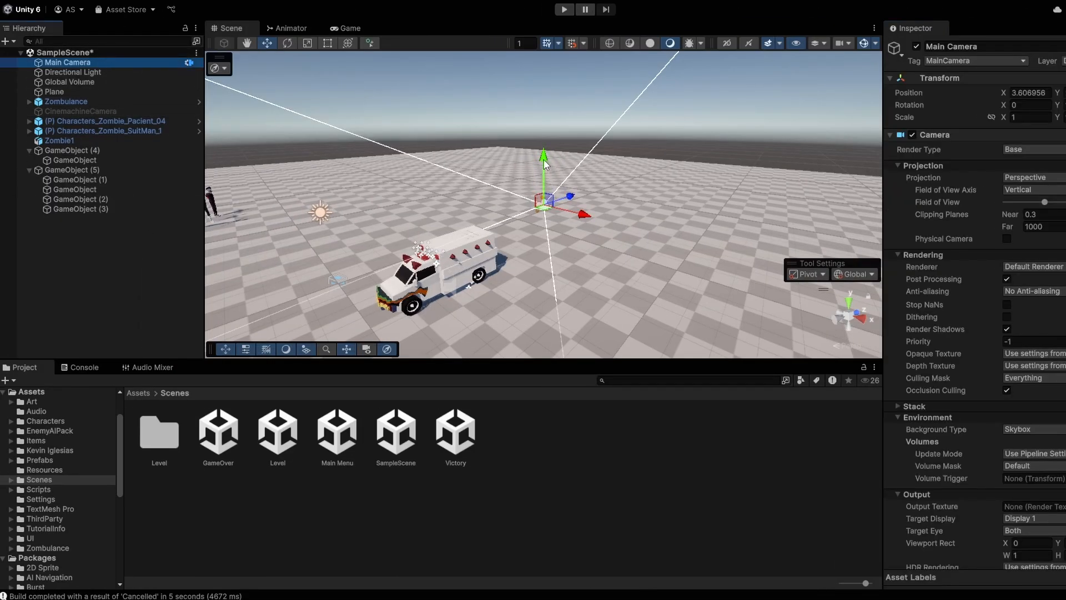
pyautogui.moveTo(545, 161); pyautogui.dragTo(545, 101)
pyautogui.moveTo(581, 149); pyautogui.dragTo(485, 140)
pyautogui.keyDown('alt'); pyautogui.moveTo(433, 178); pyautogui.dragTo(461, 166); pyautogui.keyUp('alt')
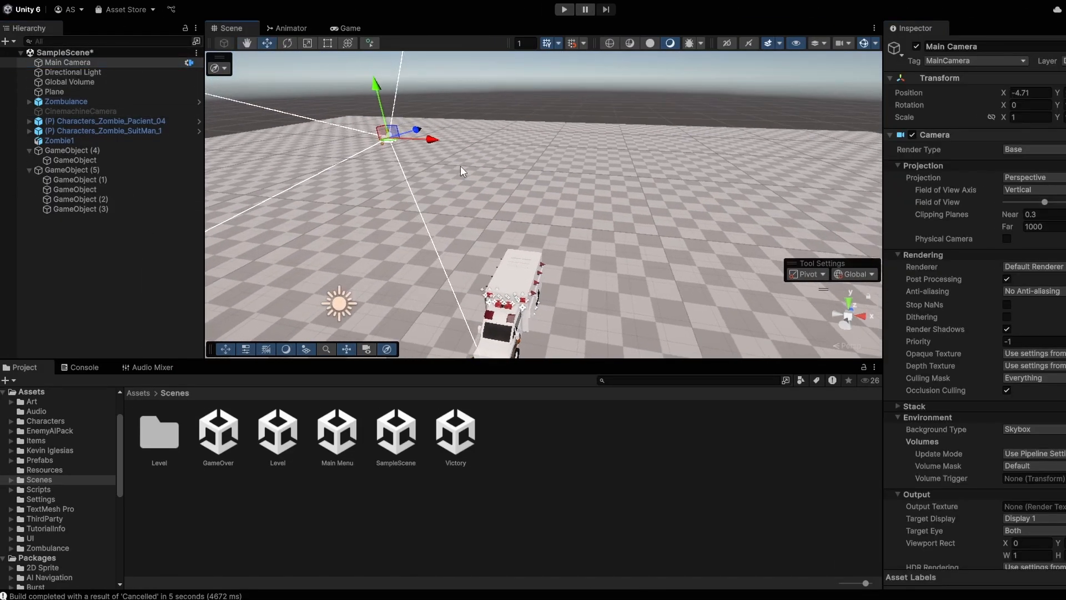
pyautogui.moveTo(414, 130); pyautogui.dragTo(505, 138)
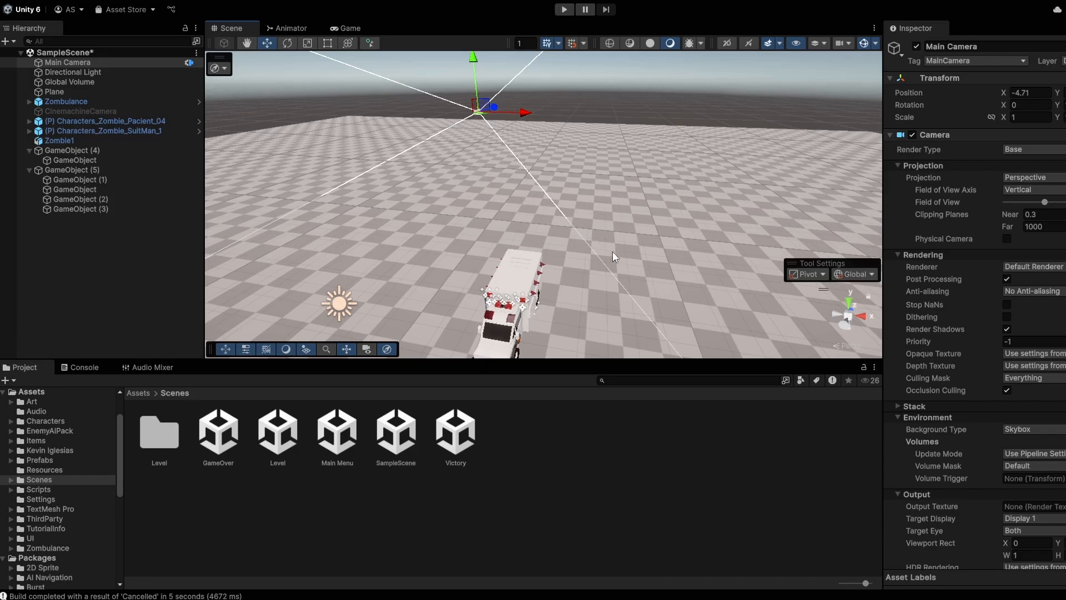
pyautogui.moveTo(612, 251); pyautogui.dragTo(119, 307, button='right')
pyautogui.press('w')
pyautogui.press('s')
pyautogui.press('d')
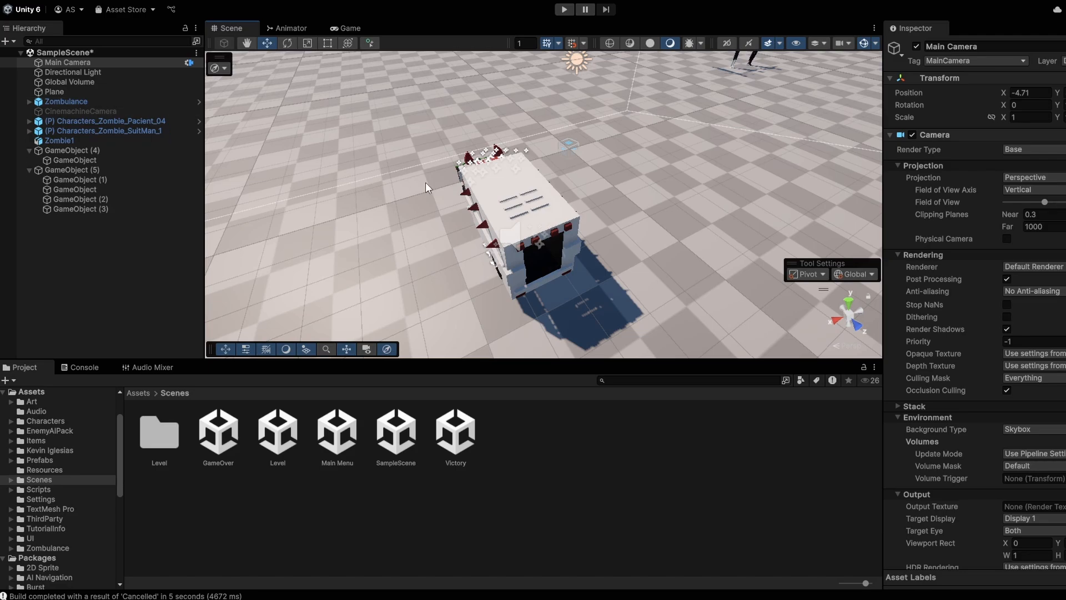
pyautogui.click(111, 62)
pyautogui.hotkey('ctrl', 'shift', 'f')
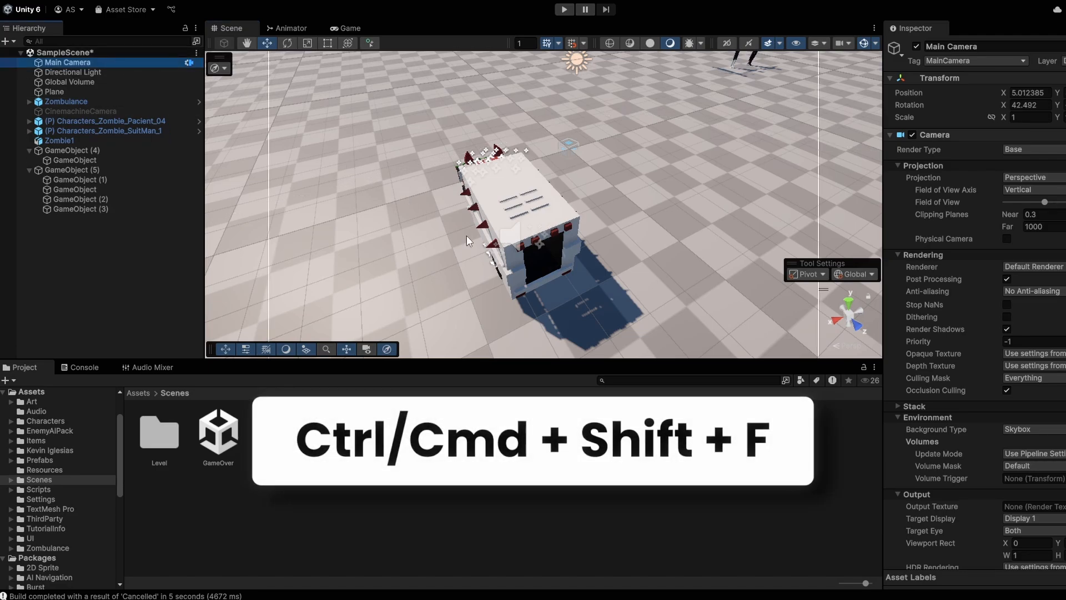
pyautogui.click(345, 28)
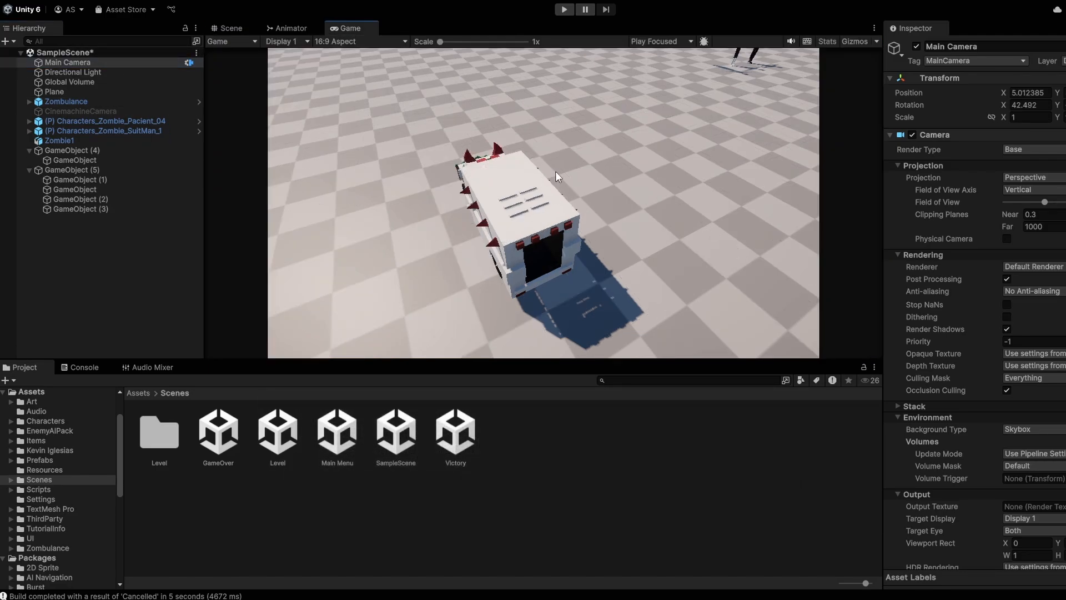
# Step: Back in the Scene view, adjust the camera's Field of View slider
pyautogui.click(239, 30)
pyautogui.moveTo(503, 175); pyautogui.dragTo(704, 169, button='right')
pyautogui.moveTo(1044, 202); pyautogui.dragTo(1058, 203)
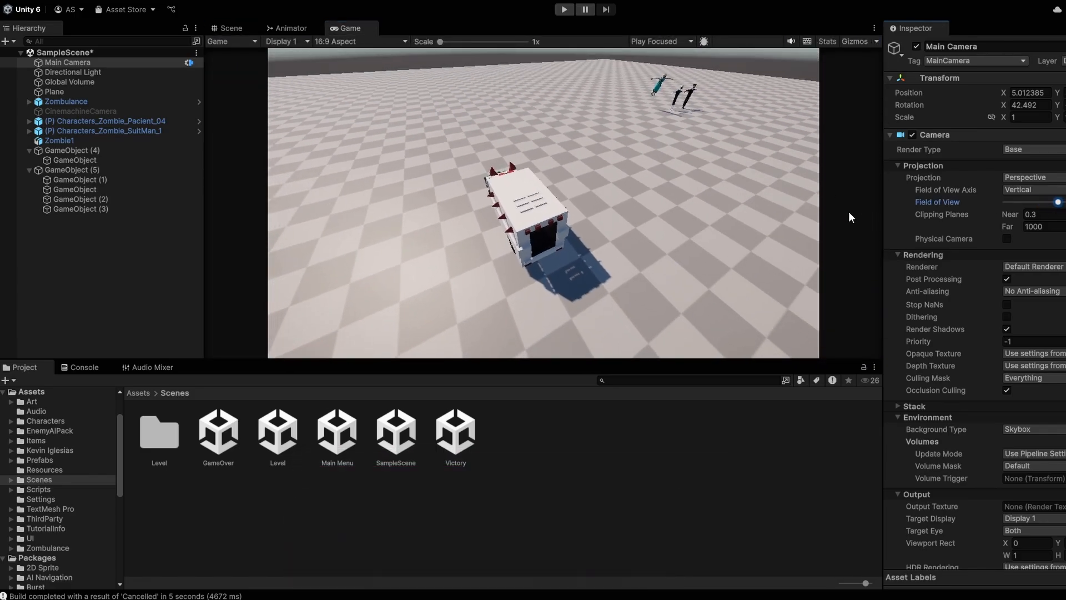
# Step: Toggle the Zombulance object inactive and active repeatedly with Alt+Shift+A
pyautogui.click(65, 102)
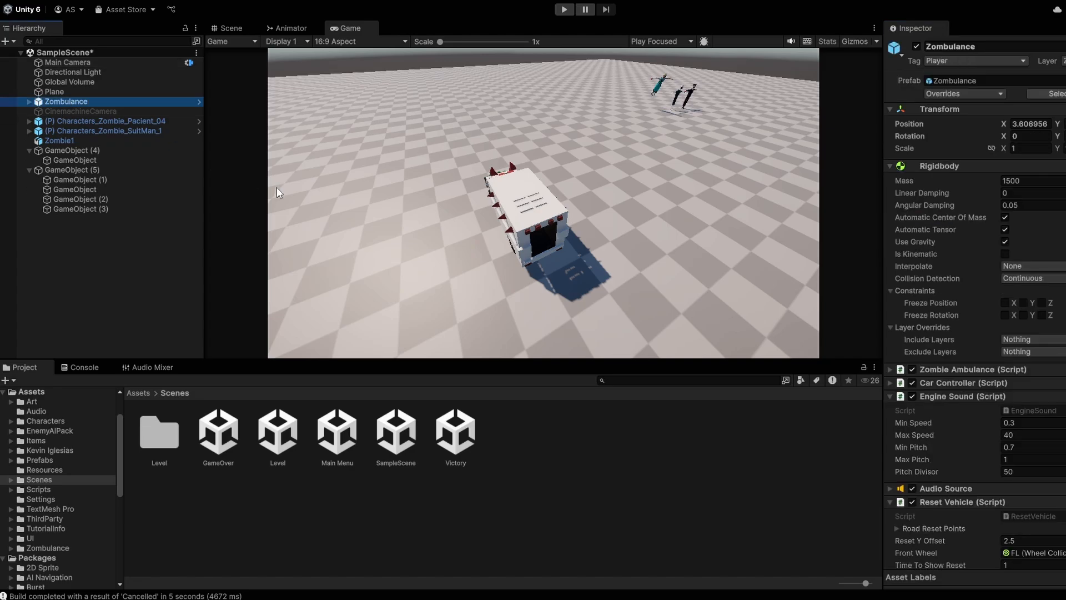
pyautogui.hotkey('alt', 'shift', 'a')
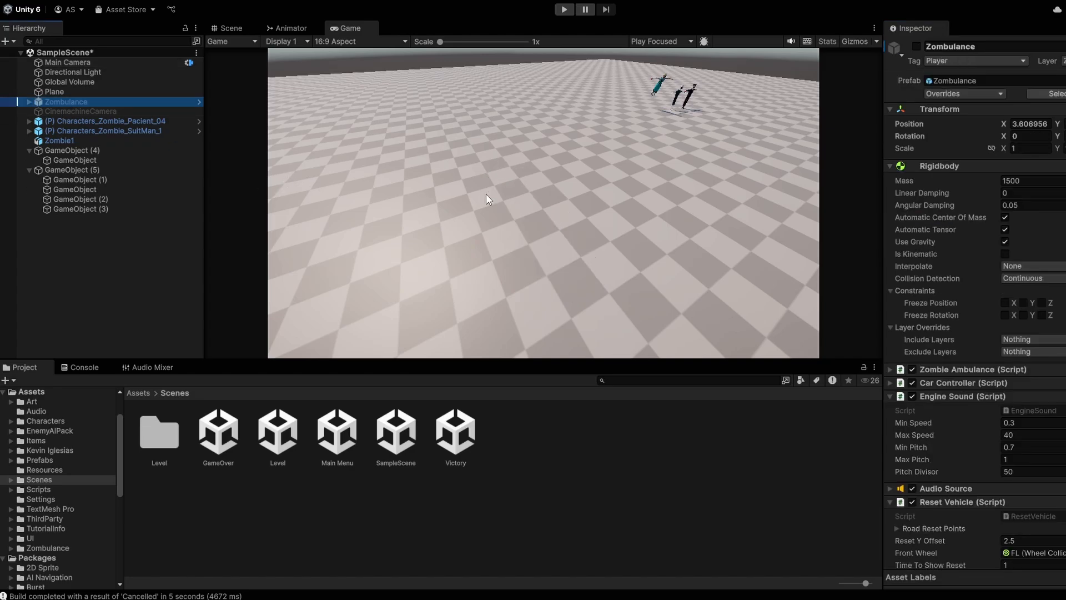
pyautogui.click(225, 28)
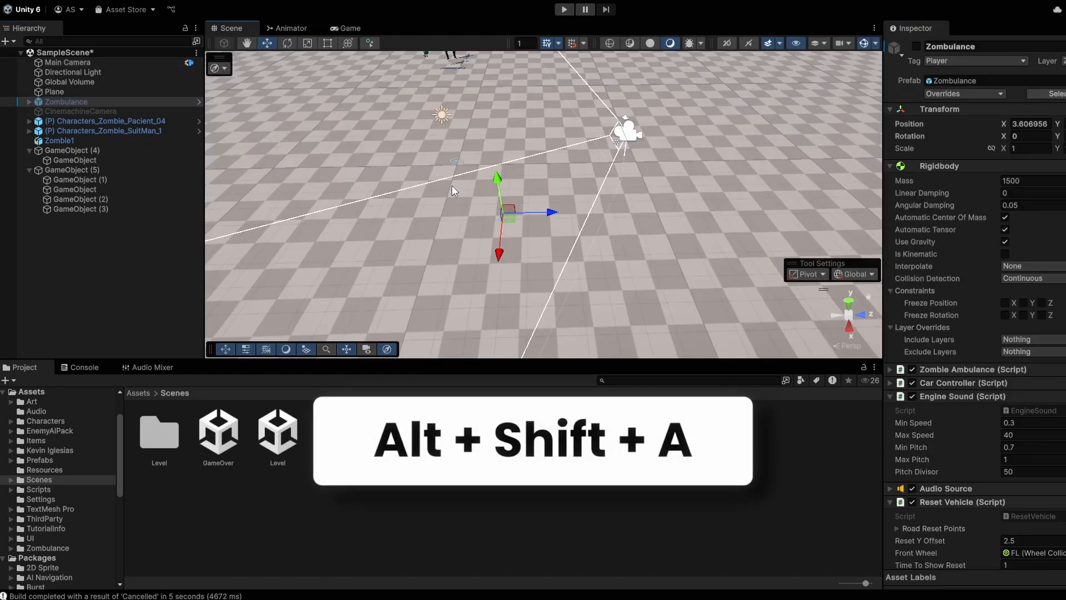
pyautogui.hotkey('alt', 'shift', 'a')
pyautogui.hotkey('alt', 'shift', 'a')
pyautogui.scroll(2, 458, 188)
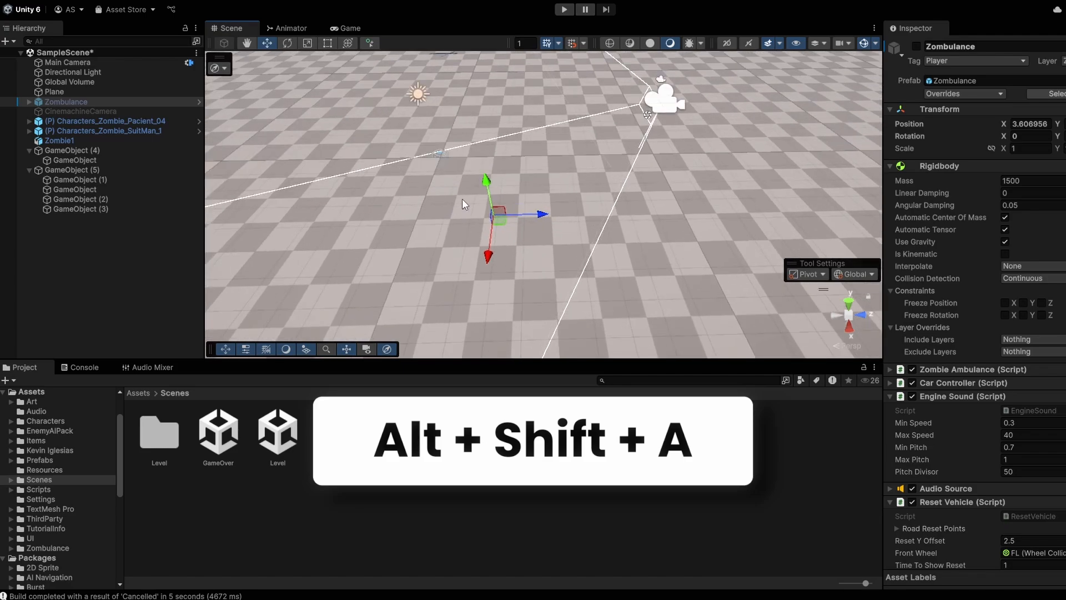
pyautogui.hotkey('alt', 'shift', 'a')
pyautogui.hotkey('alt', 'shift', 'a')
pyautogui.hotkey('alt', 'shift', 'a')
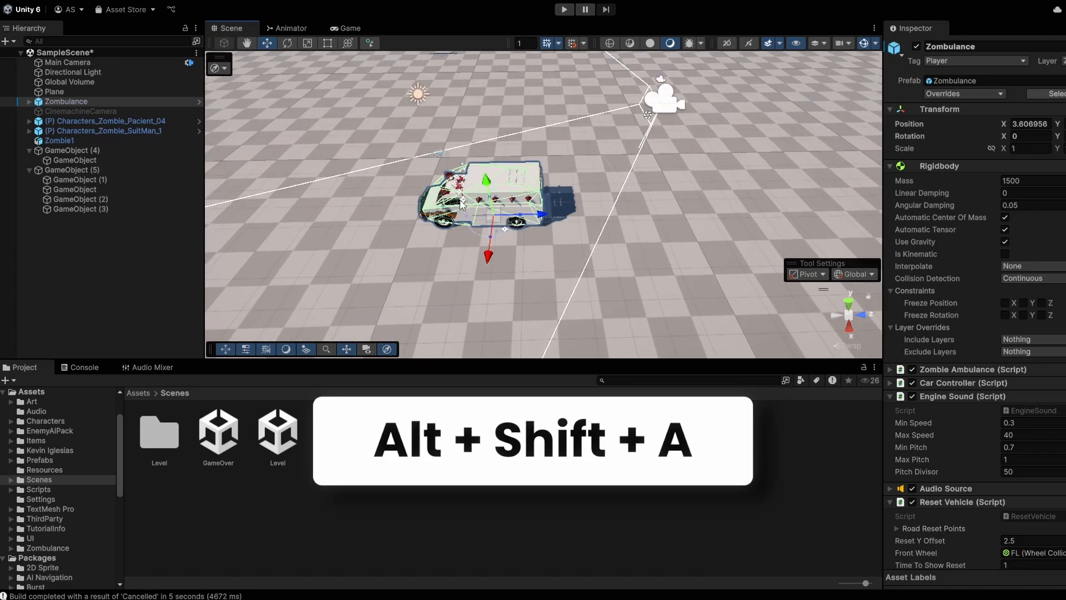
pyautogui.hotkey('alt', 'shift', 'a')
pyautogui.hotkey('alt', 'shift', 'a')
pyautogui.hotkey('alt', 'shift', 'a')
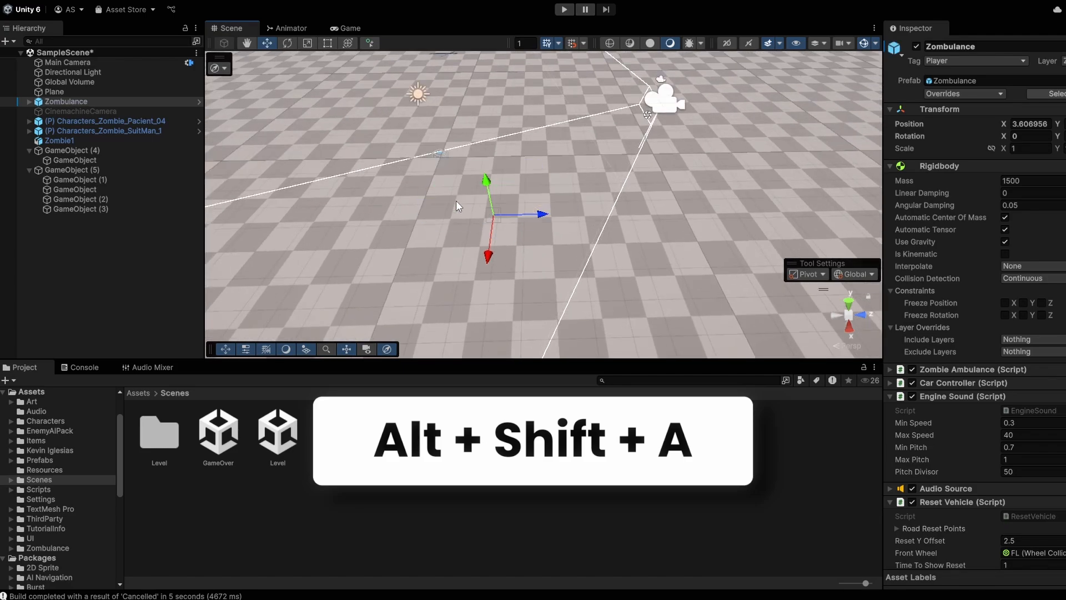
pyautogui.hotkey('alt', 'shift', 'a')
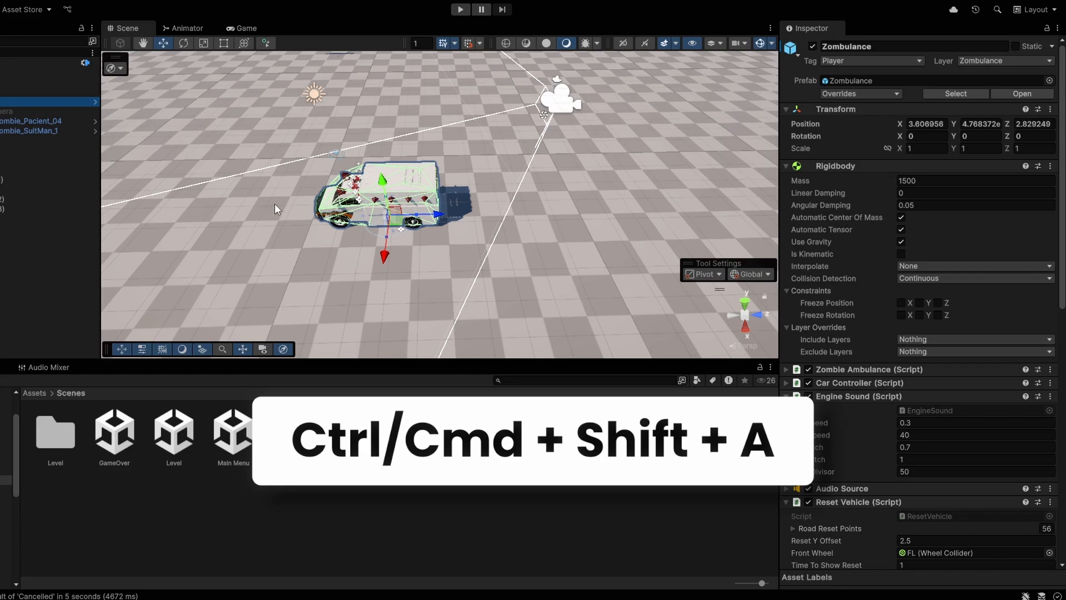
# Step: Add a Grid component from the Miscellaneous category to Zombulance via Ctrl+Shift+A
pyautogui.hotkey('ctrl', 'shift', 'a')
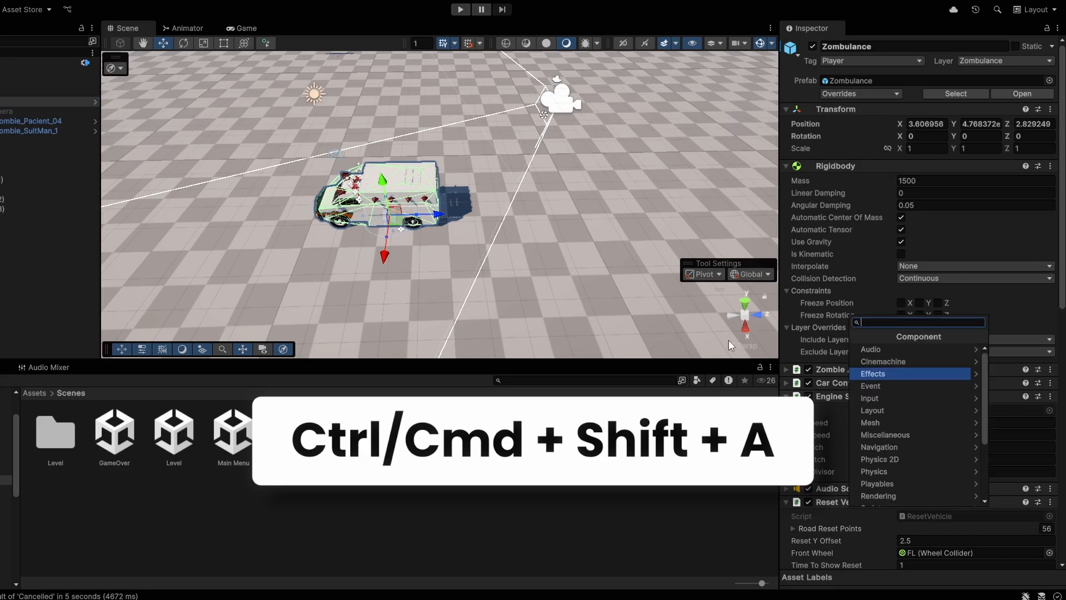
pyautogui.click(904, 435)
pyautogui.click(899, 404)
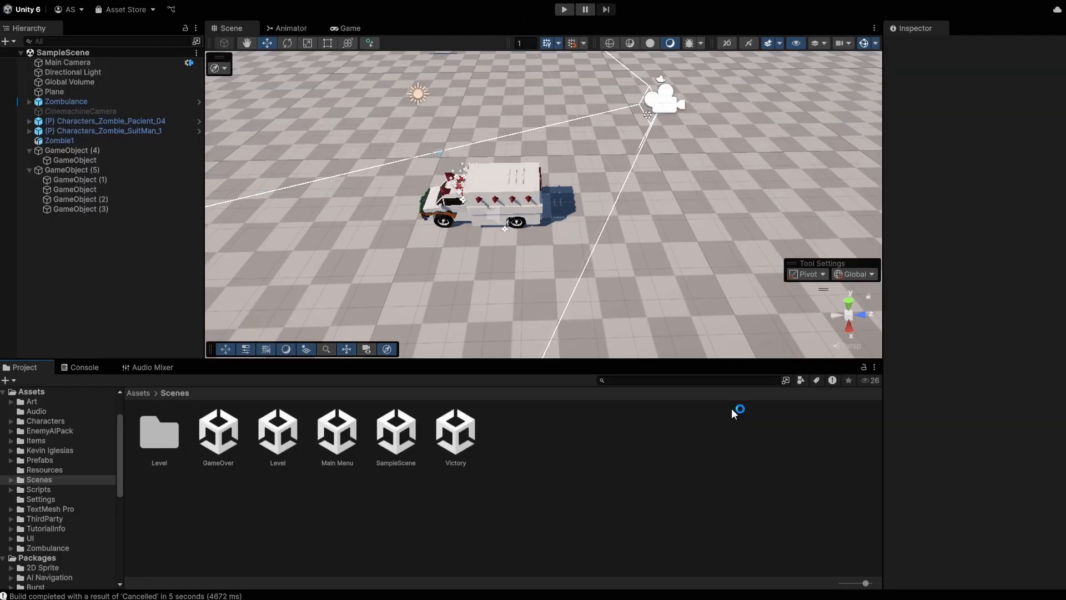
# Step: Search the project for 'carcont' and select the CarController.cs result
pyautogui.hotkey('ctrl', 'k')
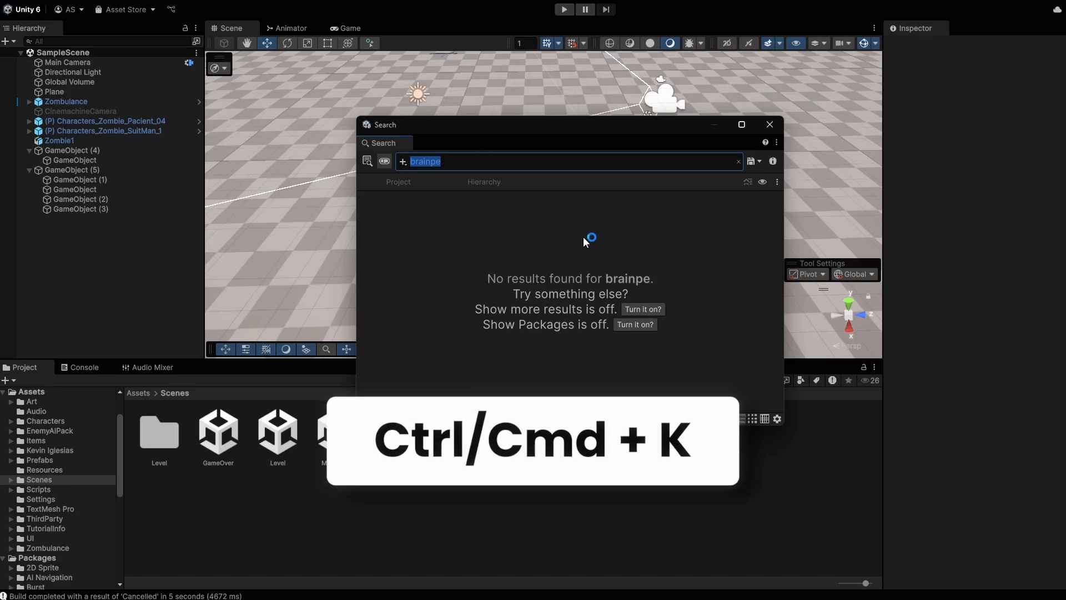
pyautogui.write('carcont')
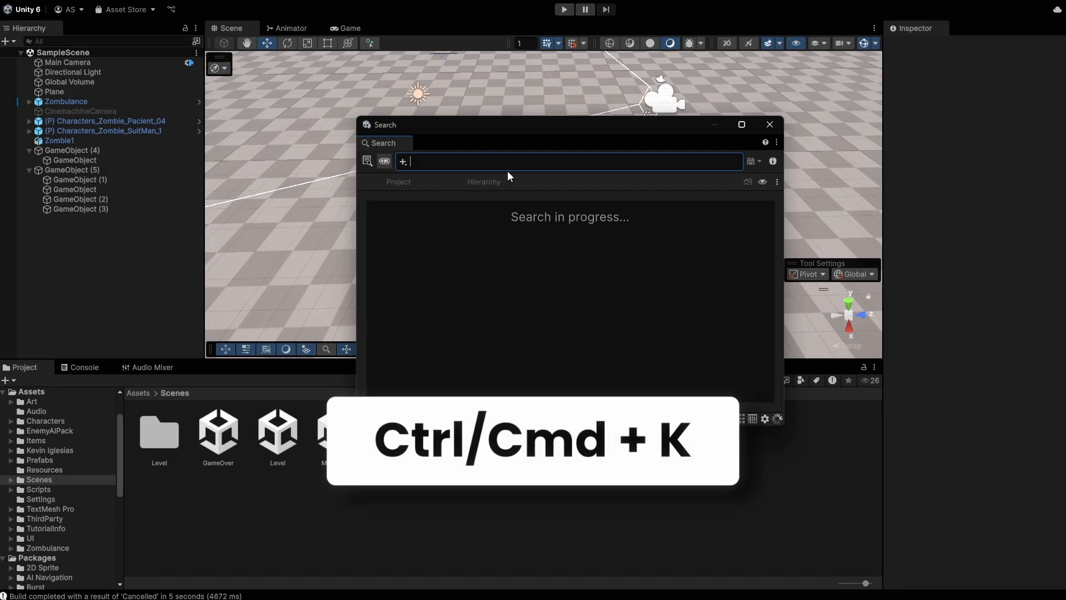
pyautogui.click(653, 307)
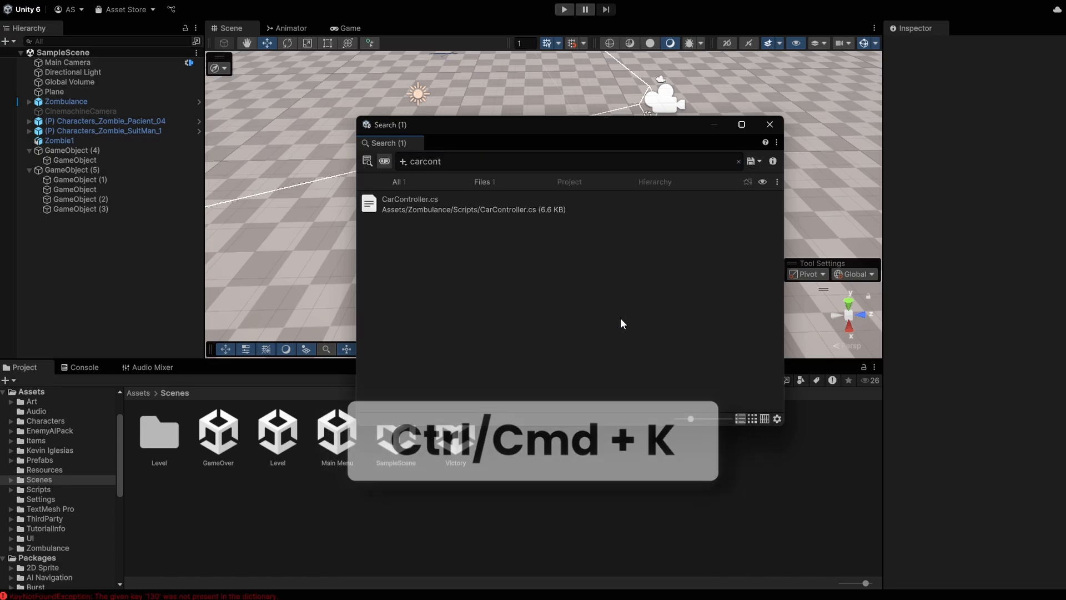
pyautogui.click(430, 208)
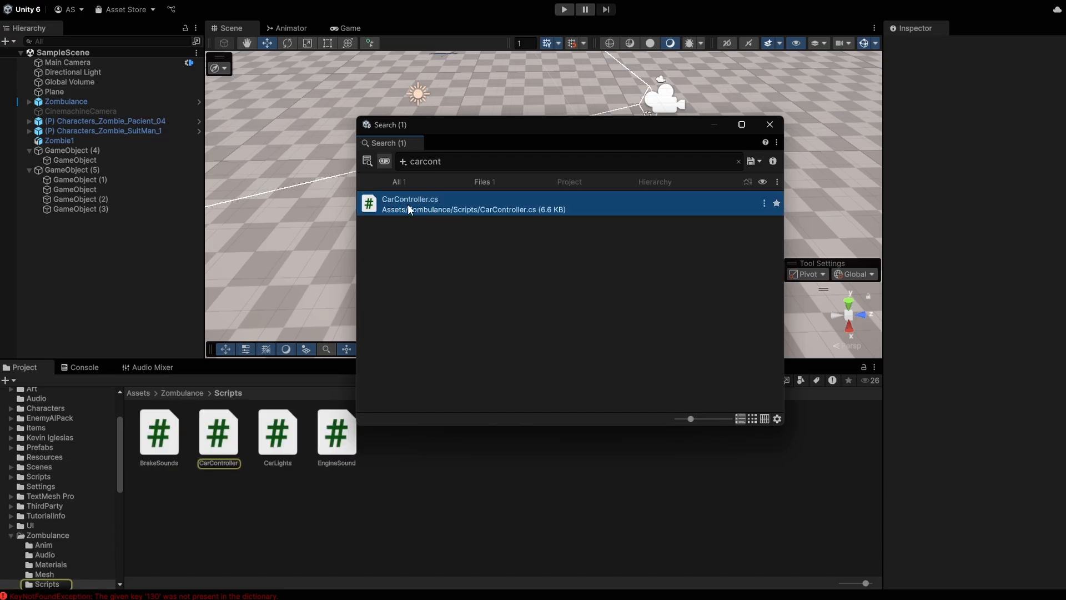
# Step: Search for 'zombieai' and reveal ZombieAI.cs in the Scripts/Zombie folder
pyautogui.hotkey('ctrl', 'a')
pyautogui.write('zombie')
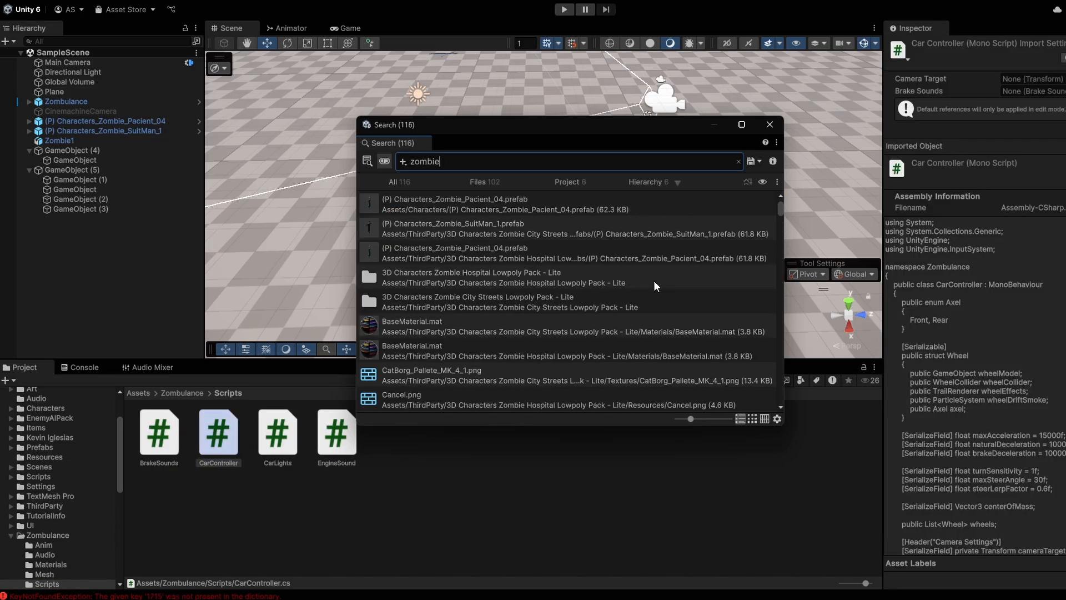
pyautogui.write('ai')
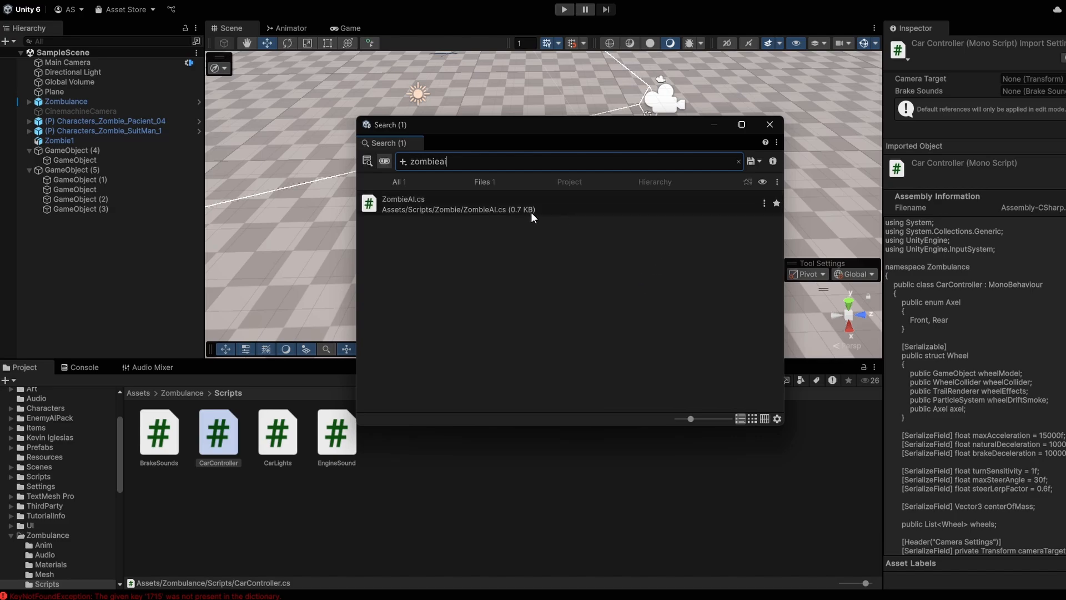
pyautogui.click(416, 214)
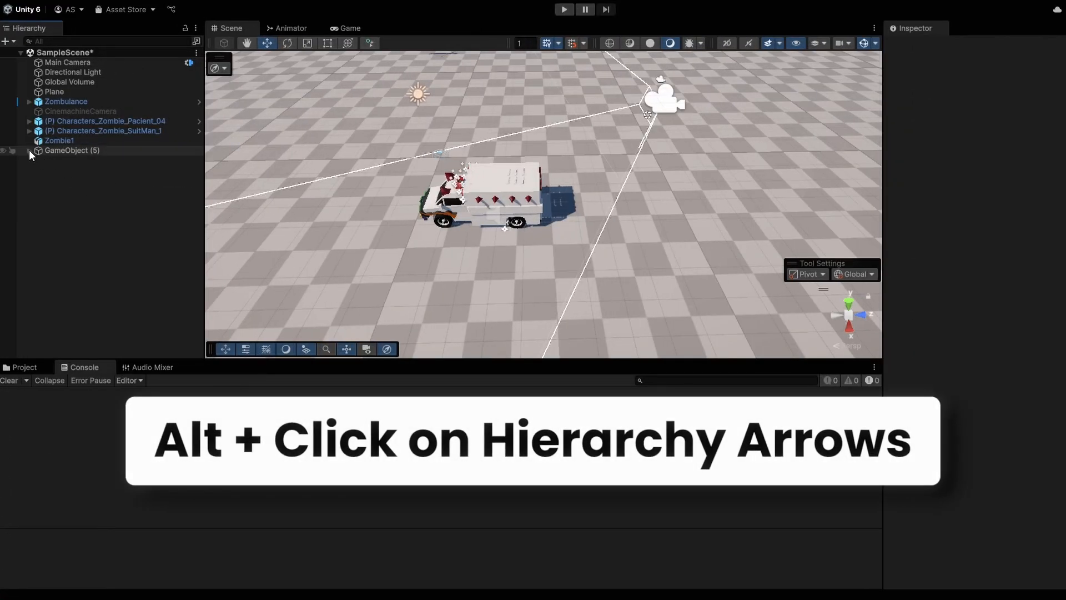
# Step: Expand and collapse GameObject (5) with all its children, twice
pyautogui.keyDown('alt'); pyautogui.click(28, 150); pyautogui.keyUp('alt')
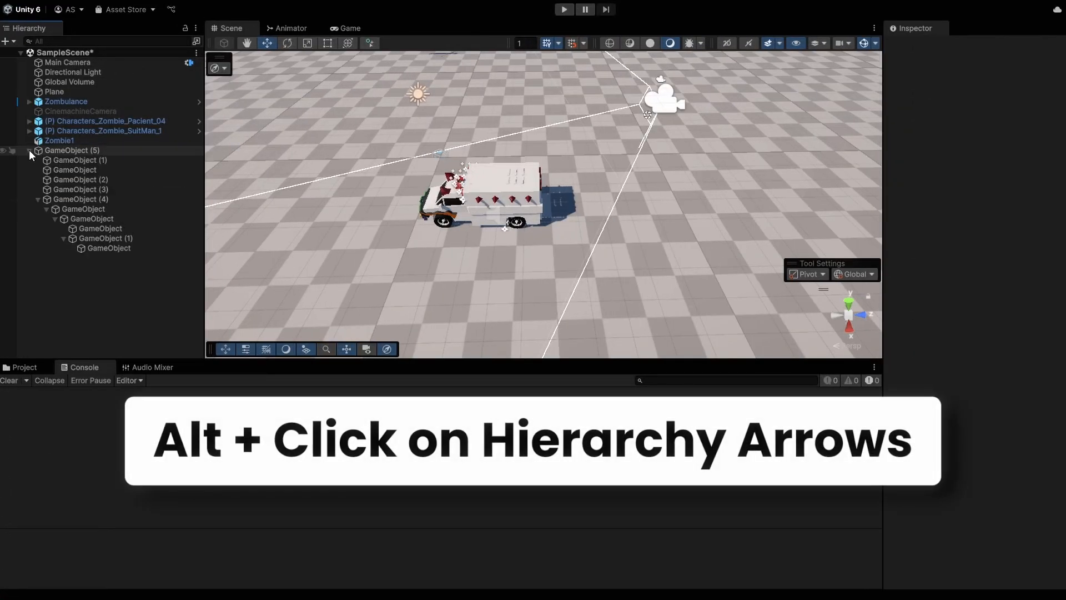
pyautogui.keyDown('alt'); pyautogui.click(28, 150); pyautogui.keyUp('alt')
pyautogui.keyDown('alt'); pyautogui.click(28, 151); pyautogui.keyUp('alt')
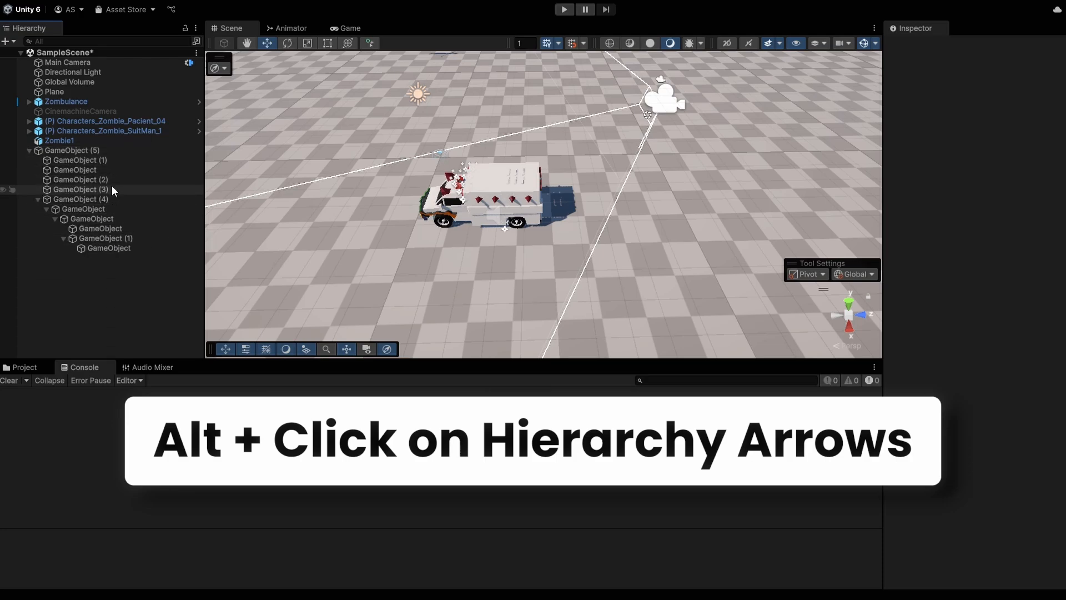
pyautogui.keyDown('alt'); pyautogui.click(29, 150); pyautogui.keyUp('alt')
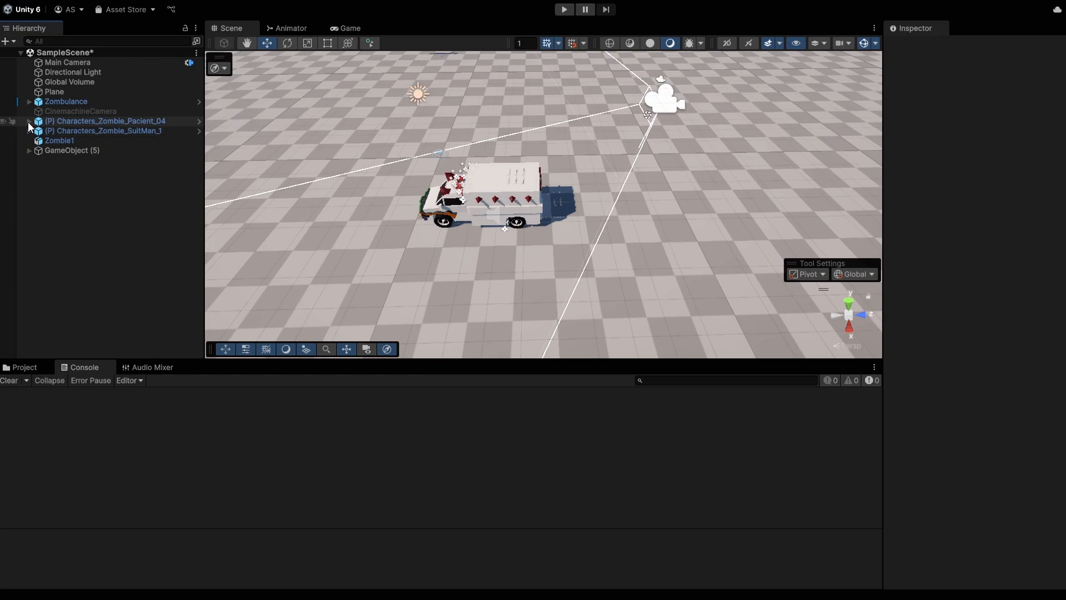
# Step: Expand the Characters_Zombie_Pacient_04 bone tree fully, then collapse it back to top level
pyautogui.click(29, 121)
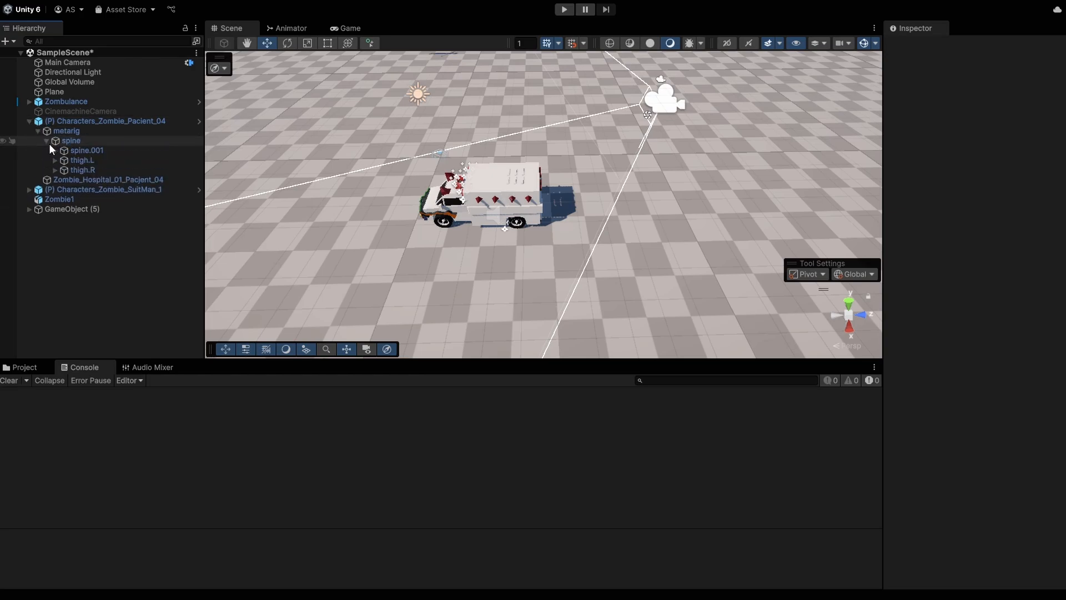
pyautogui.click(55, 160)
pyautogui.click(37, 130)
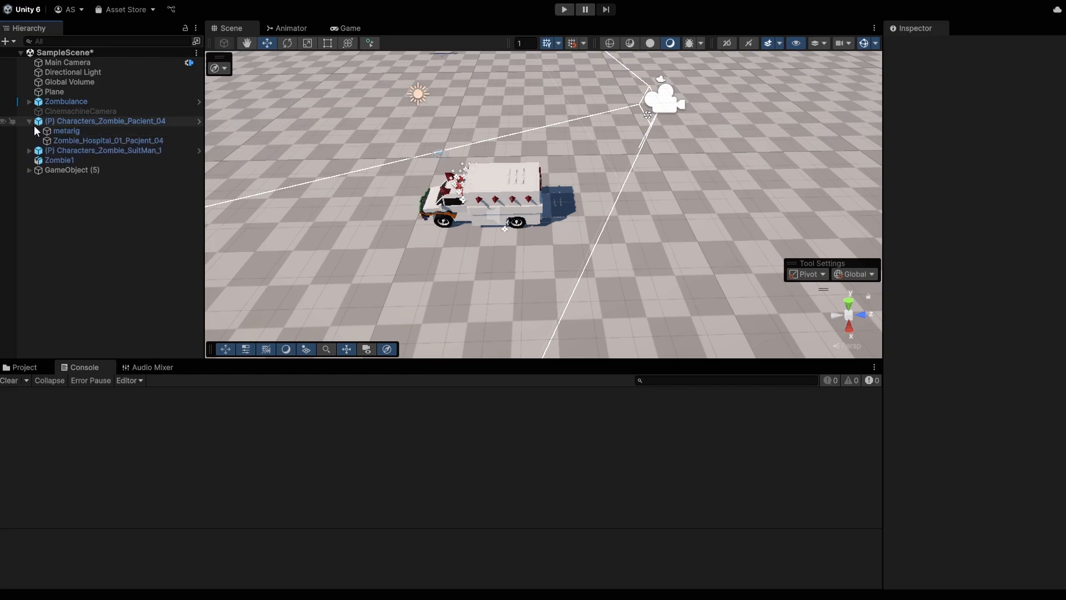
pyautogui.click(27, 121)
pyautogui.keyDown('alt'); pyautogui.click(28, 121); pyautogui.keyUp('alt')
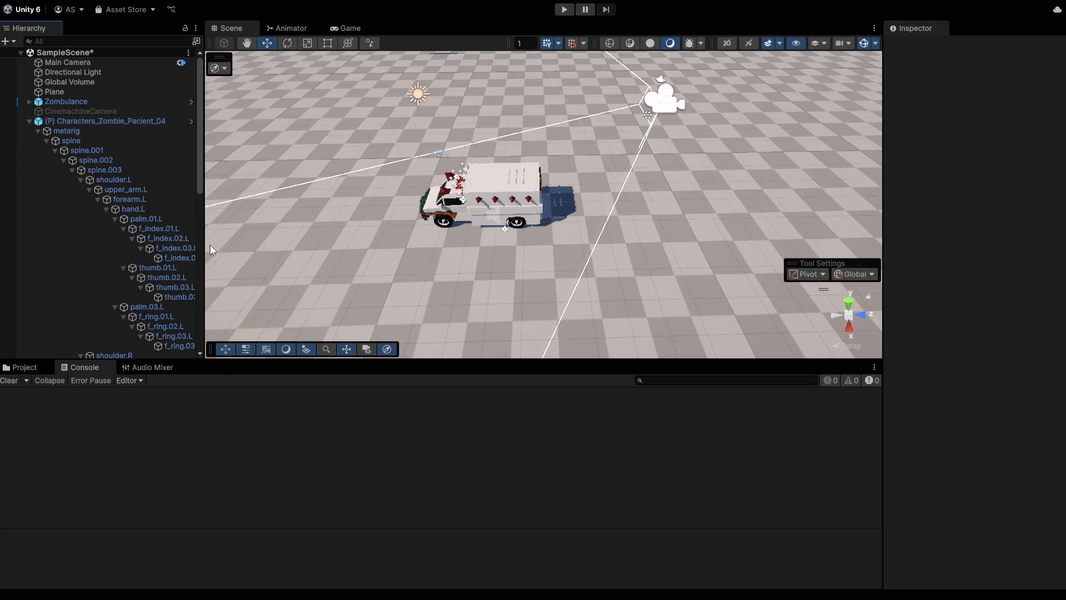
pyautogui.scroll(-7, 118, 218)
pyautogui.scroll(7, 103, 211)
pyautogui.click(98, 199)
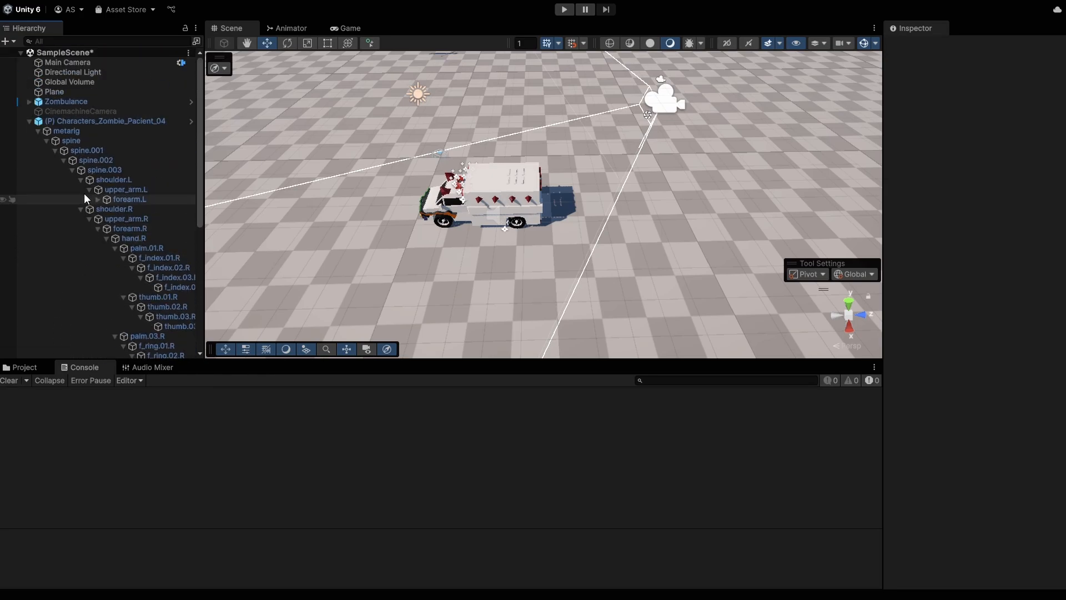
pyautogui.click(28, 121)
pyautogui.keyDown('alt'); pyautogui.click(28, 120); pyautogui.keyUp('alt')
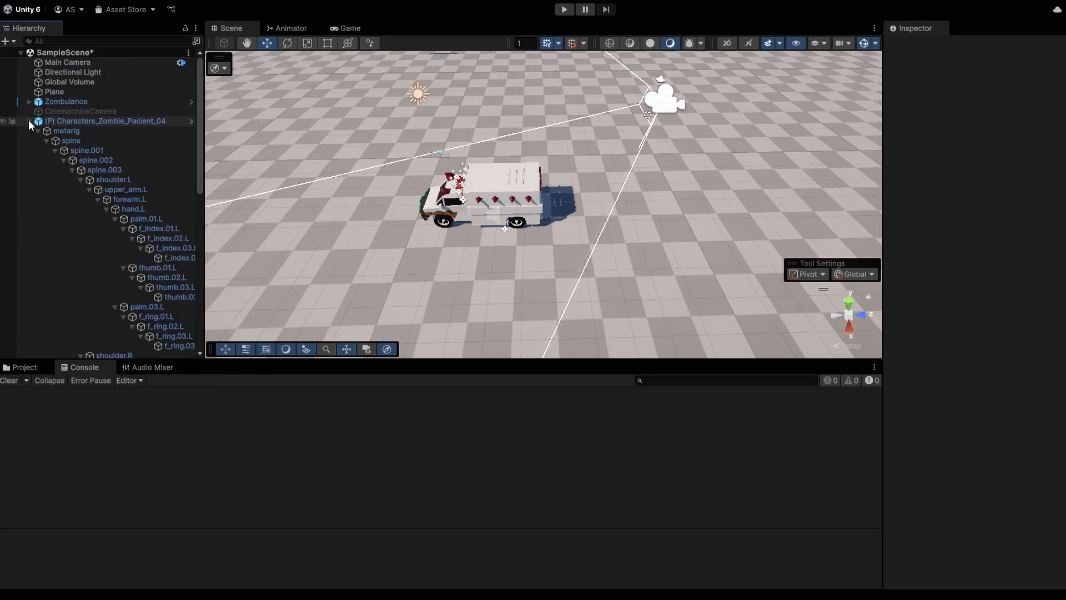
pyautogui.click(28, 121)
pyautogui.keyDown('alt'); pyautogui.click(28, 121); pyautogui.keyUp('alt')
pyautogui.keyDown('alt'); pyautogui.click(28, 121); pyautogui.keyUp('alt')
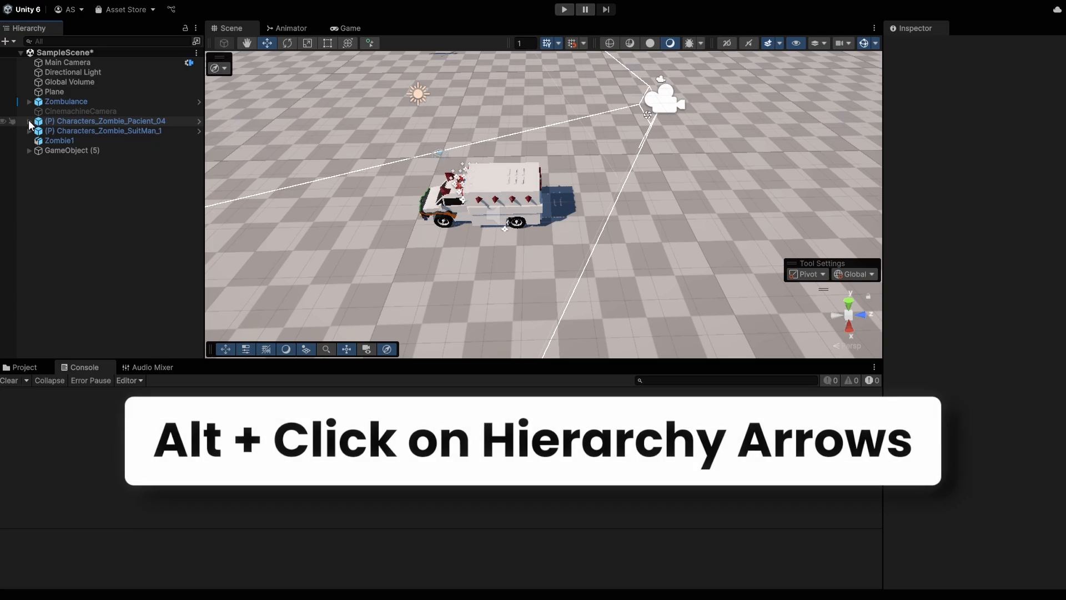
pyautogui.scroll(1, 478, 256)
pyautogui.moveTo(477, 257)
pyautogui.mouseDown(button='middle')
pyautogui.moveTo(472, 265)
pyautogui.moveTo(496, 243)
pyautogui.moveTo(510, 257)
pyautogui.moveTo(490, 250)
pyautogui.mouseUp(button='middle')
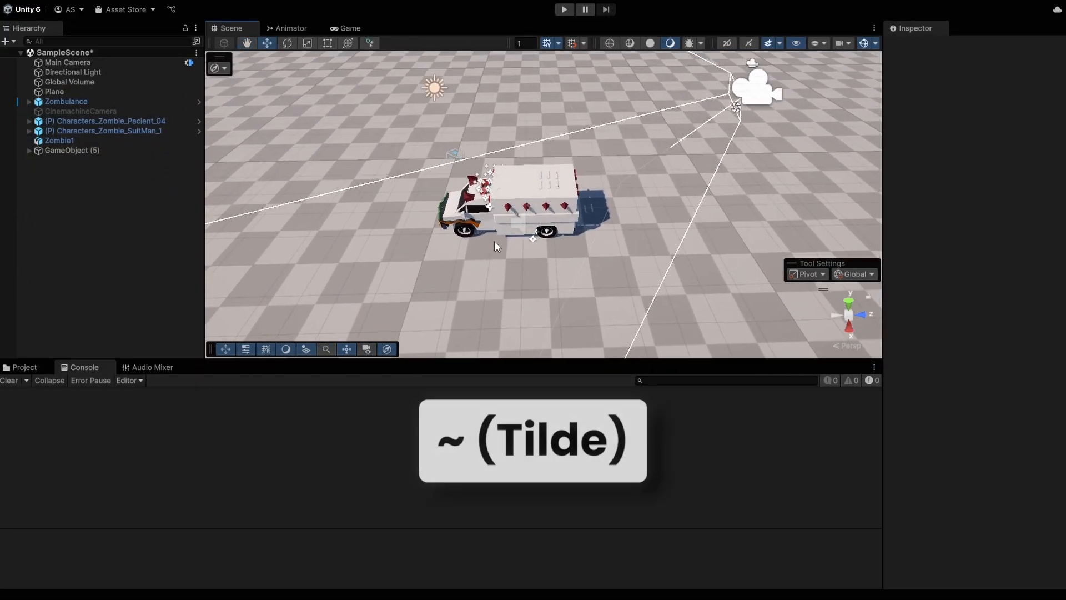
# Step: Hide the Tools, Tool Settings, Grid and Snap, Draw Modes and View Options overlays, then restore four
pyautogui.press('`')
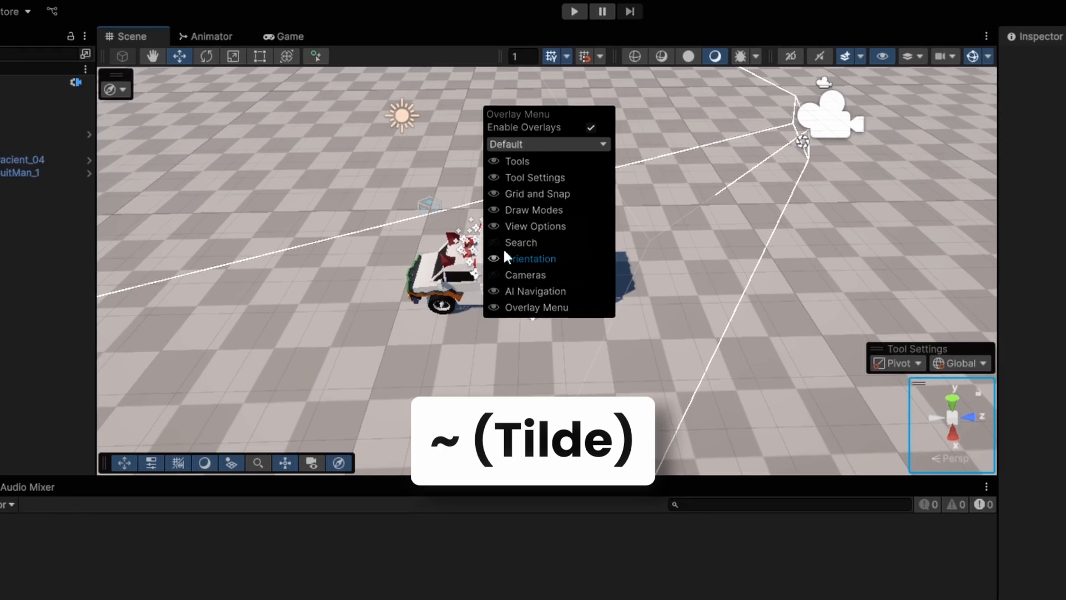
pyautogui.click(494, 161)
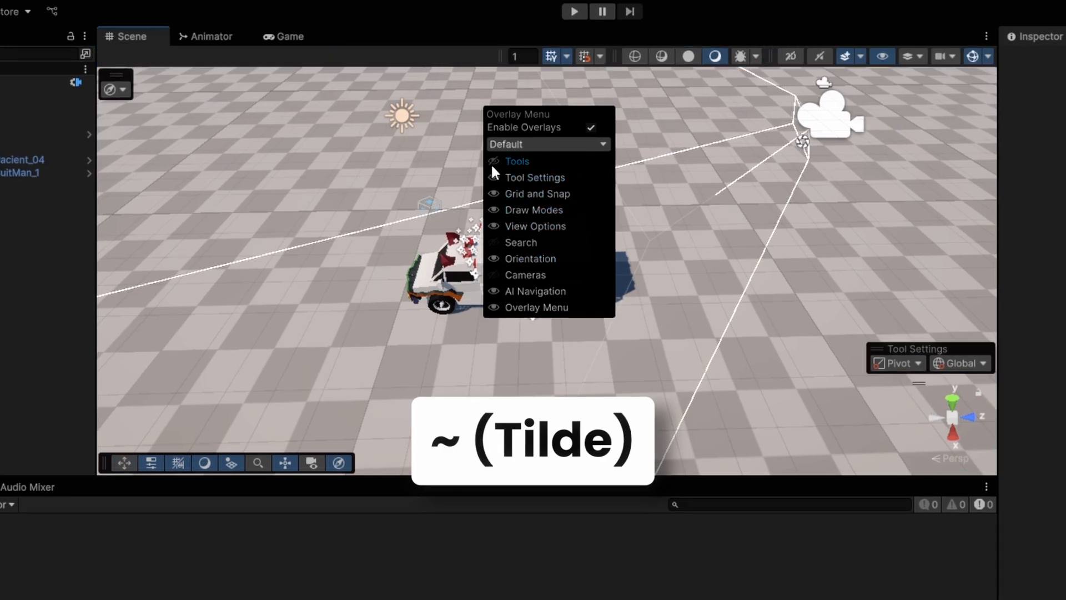
pyautogui.click(494, 178)
pyautogui.click(494, 193)
pyautogui.click(494, 210)
pyautogui.click(493, 225)
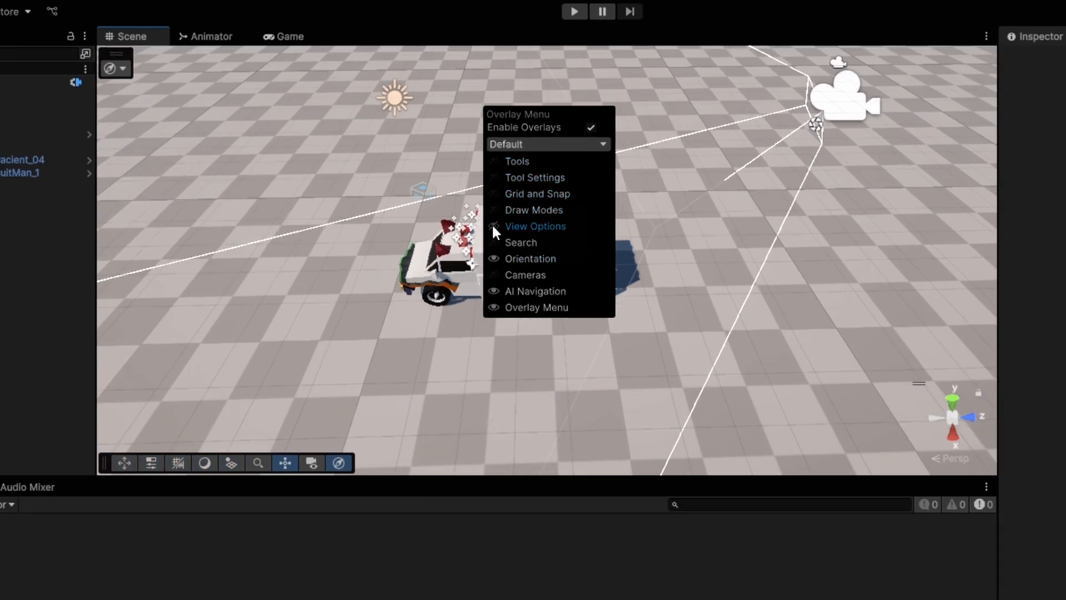
pyautogui.click(494, 211)
pyautogui.click(493, 193)
pyautogui.click(494, 177)
pyautogui.click(494, 161)
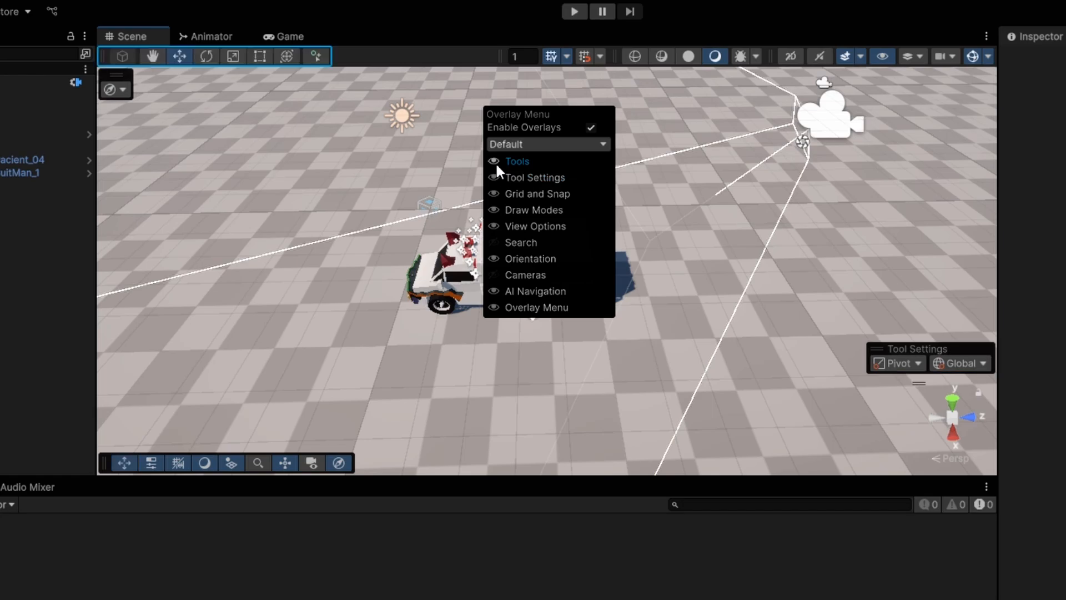
# Step: Disable all Scene view overlays and maximize the Scene view with Shift+Space
pyautogui.click(590, 128)
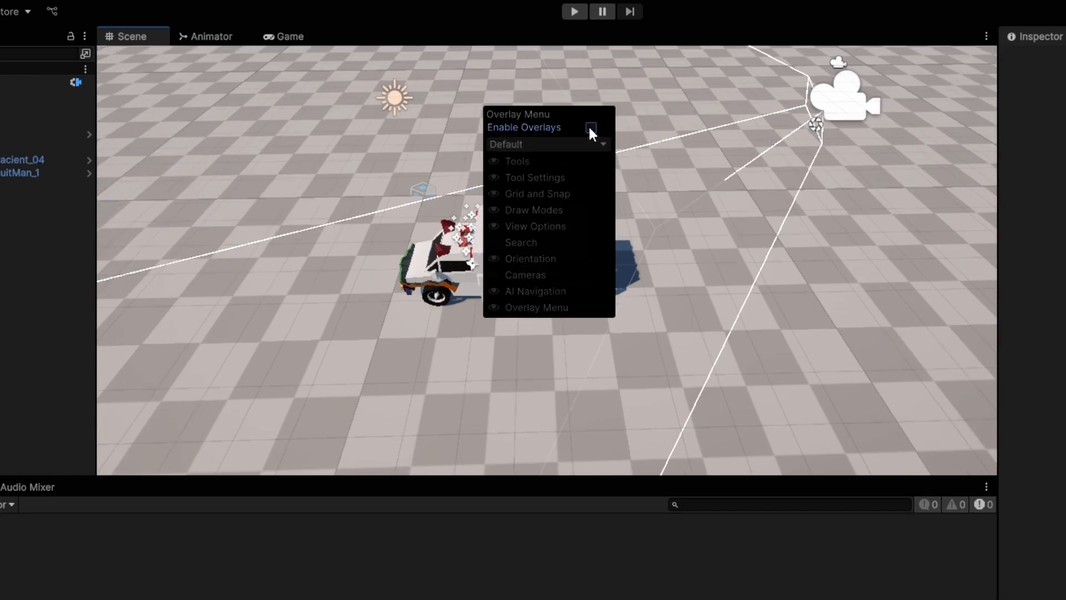
pyautogui.click(590, 128)
pyautogui.click(590, 129)
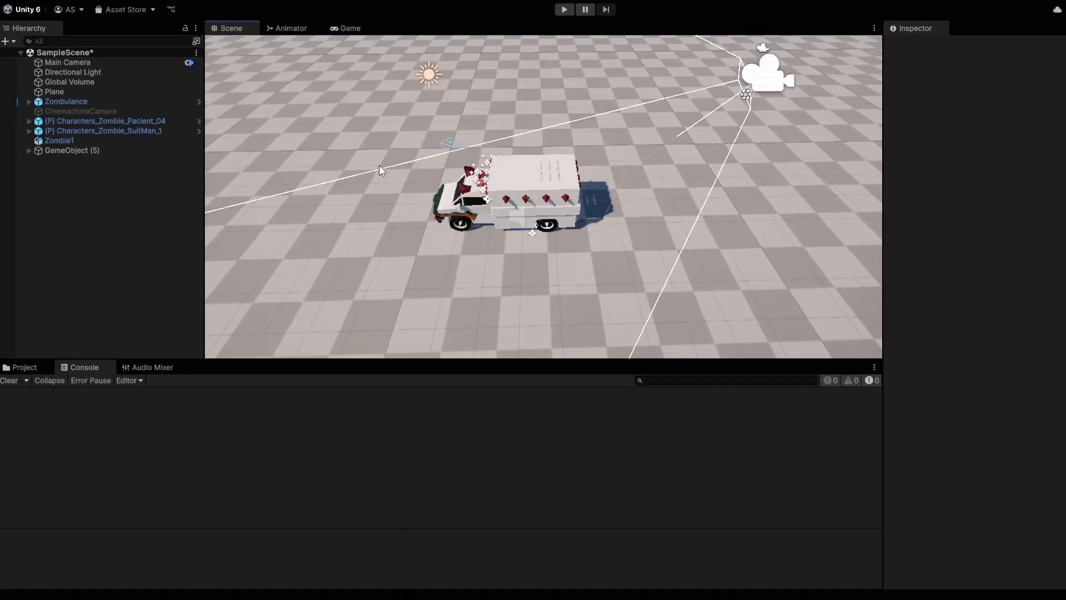
pyautogui.hotkey('shift', 'space')
pyautogui.press('`')
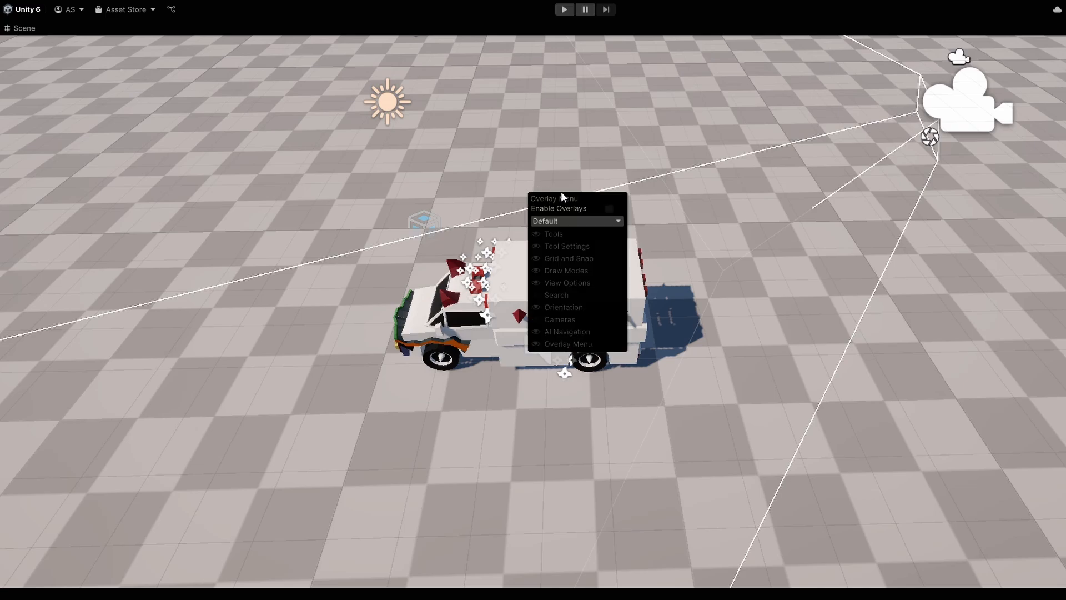
pyautogui.click(609, 209)
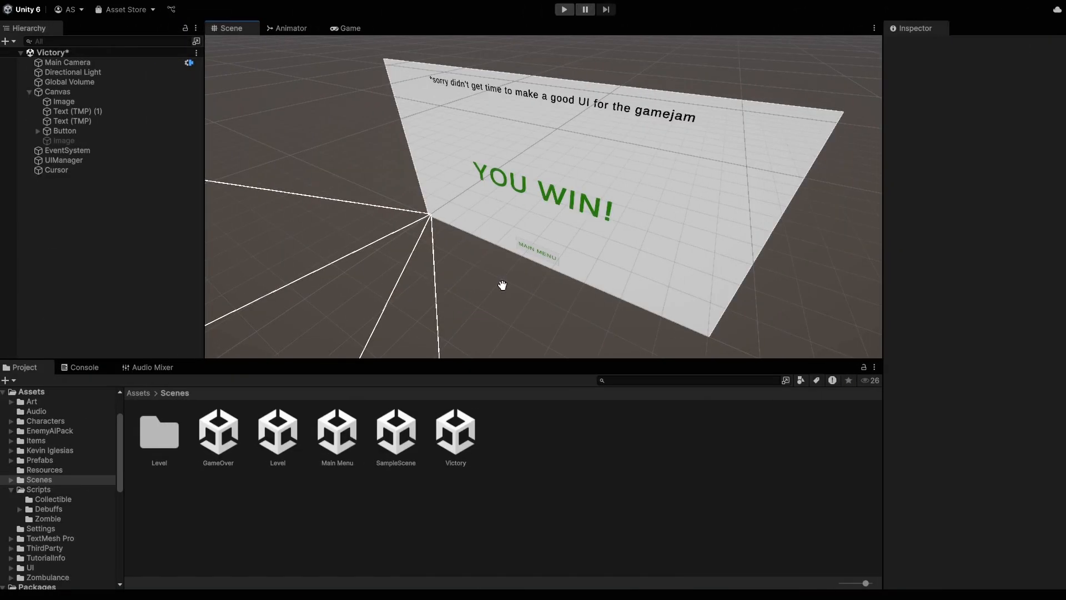
# Step: Toggle the Scene view between 2D and 3D with the 2 key to see the YOU WIN! screen flat
pyautogui.moveTo(503, 285); pyautogui.dragTo(501, 282, button='middle')
pyautogui.press('2')
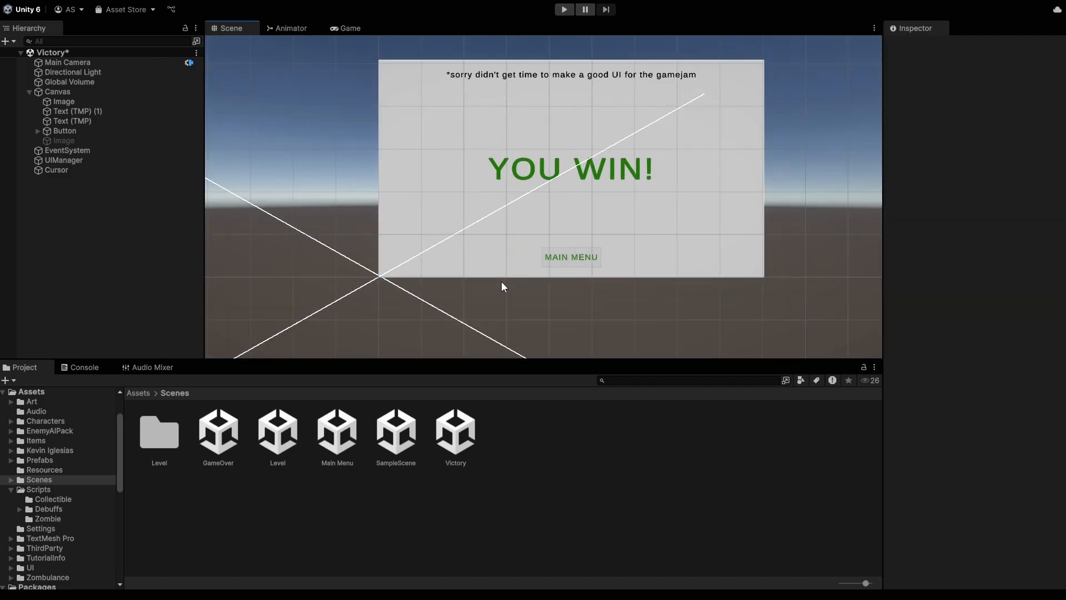
pyautogui.press('2')
pyautogui.press('2')
pyautogui.press('2')
pyautogui.press('2')
pyautogui.press('2')
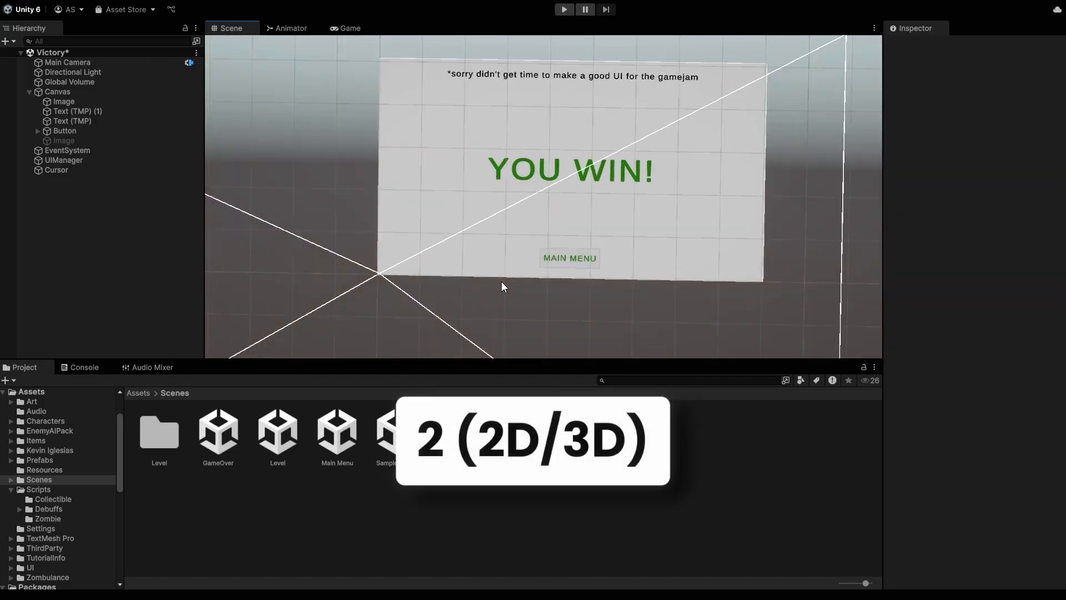
pyautogui.press('2')
pyautogui.press('2')
pyautogui.press('2')
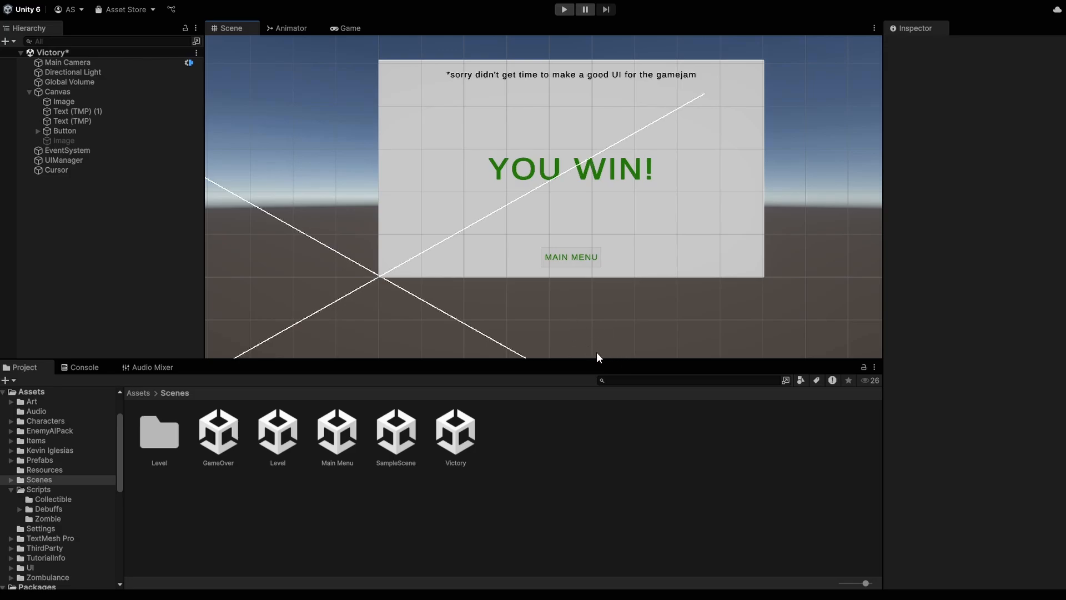
pyautogui.press('2')
pyautogui.press('2')
pyautogui.press('2')
pyautogui.press('2')
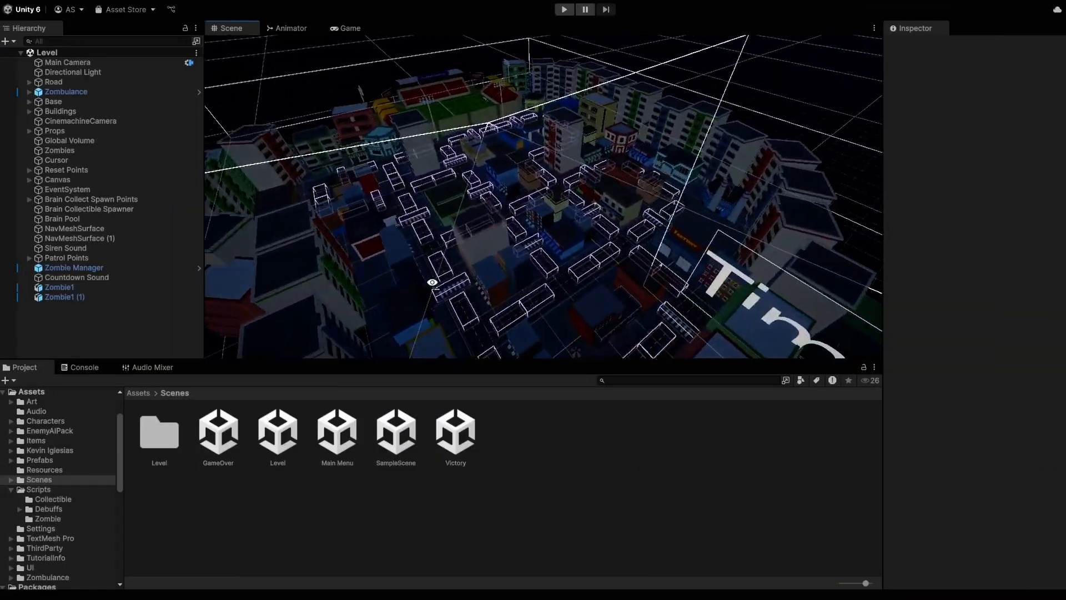
# Step: Orbit the city level, focus the Project window, and close the Unity editor with Alt+F4
pyautogui.keyDown('alt'); pyautogui.moveTo(433, 283); pyautogui.dragTo(453, 302); pyautogui.keyUp('alt')
pyautogui.click(578, 461)
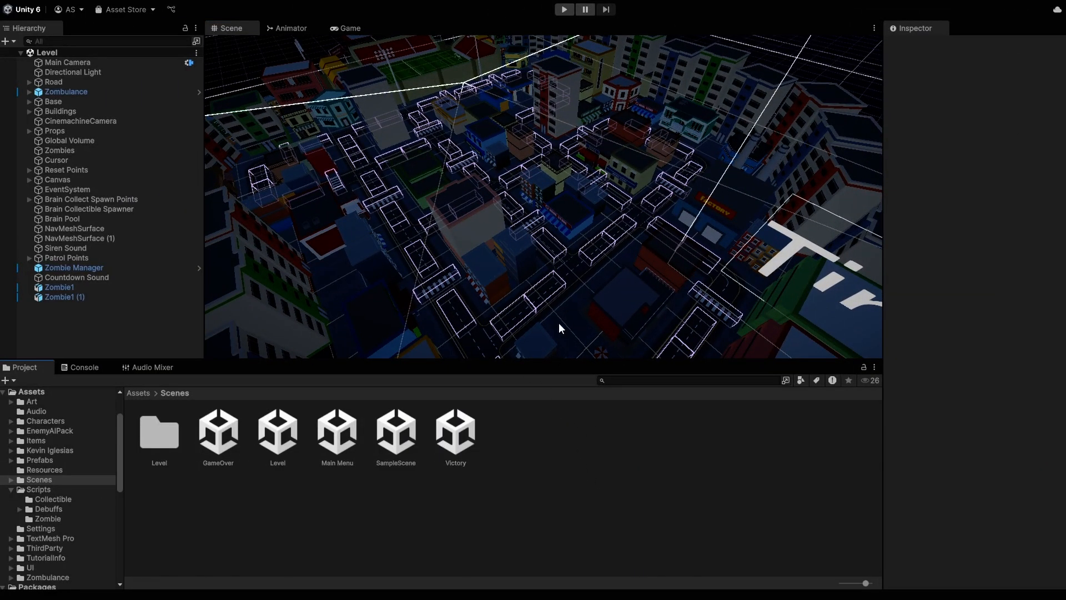
pyautogui.hotkey('alt', 'F4')
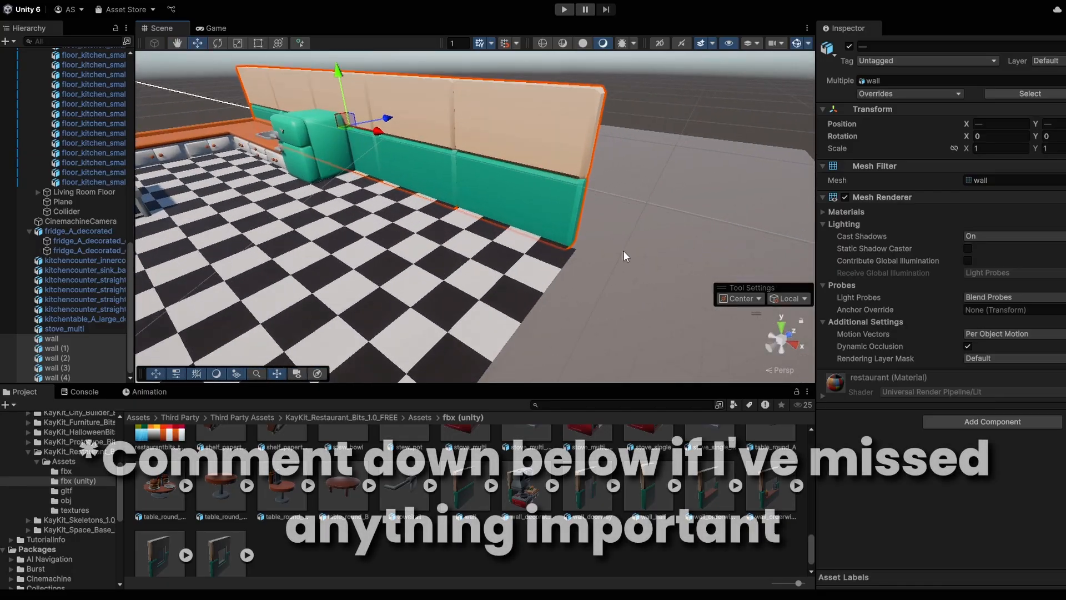
# Step: Vertex-snap the selected kitchen walls by a corner so they align with the neighbouring wall pieces
pyautogui.keyDown('alt'); pyautogui.moveTo(623, 251); pyautogui.dragTo(565, 274); pyautogui.keyUp('alt')
pyautogui.press('v')
pyautogui.press('v')
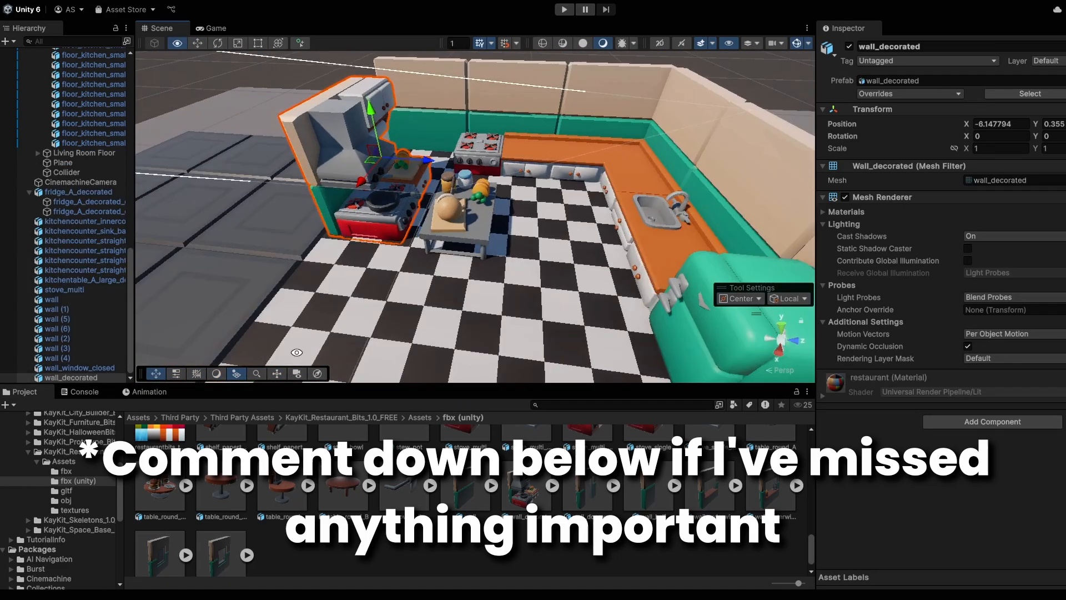
pyautogui.keyDown('alt'); pyautogui.moveTo(333, 334); pyautogui.dragTo(468, 151); pyautogui.keyUp('alt')
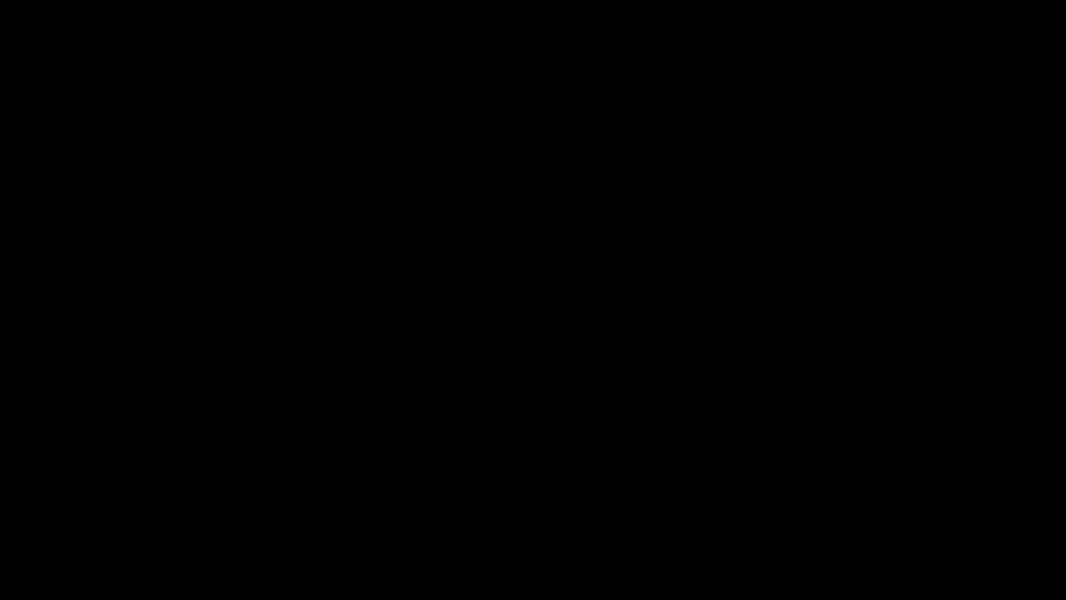